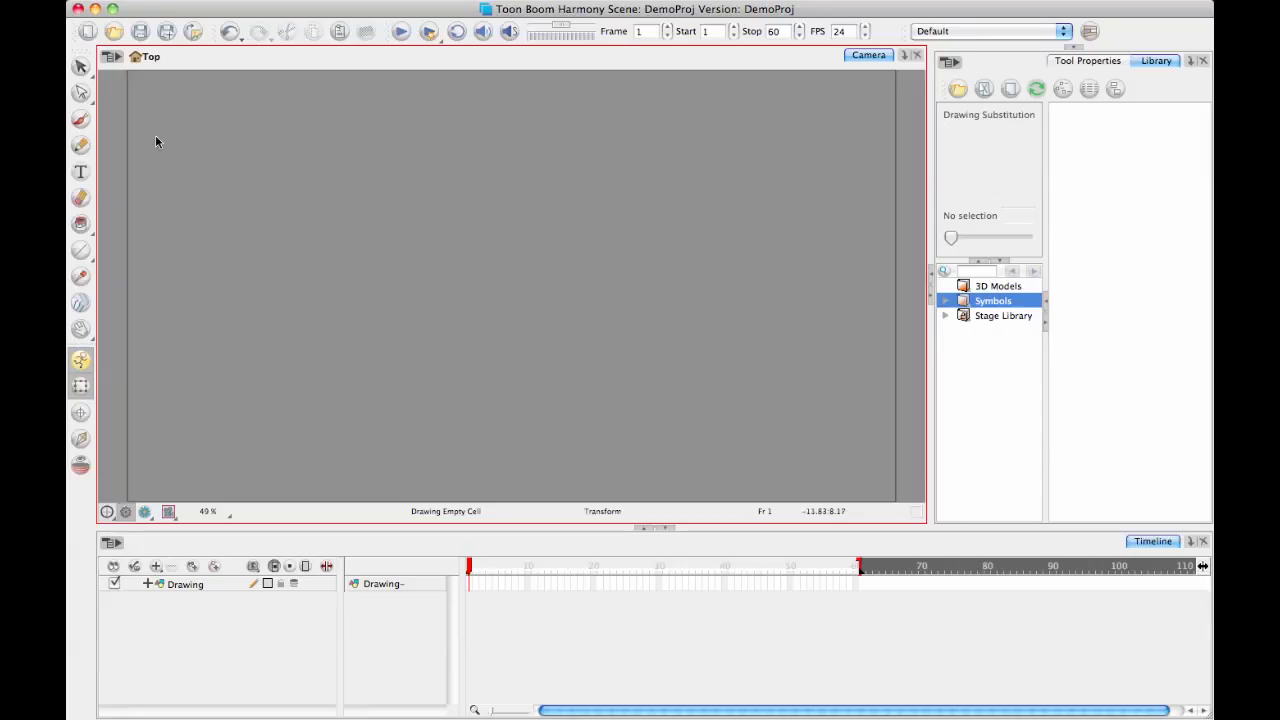
With the Brush tool, sketch a circle crossed by a long vertical line in the Camera view.
{"action": "left_click", "coordinate": [80, 118]}
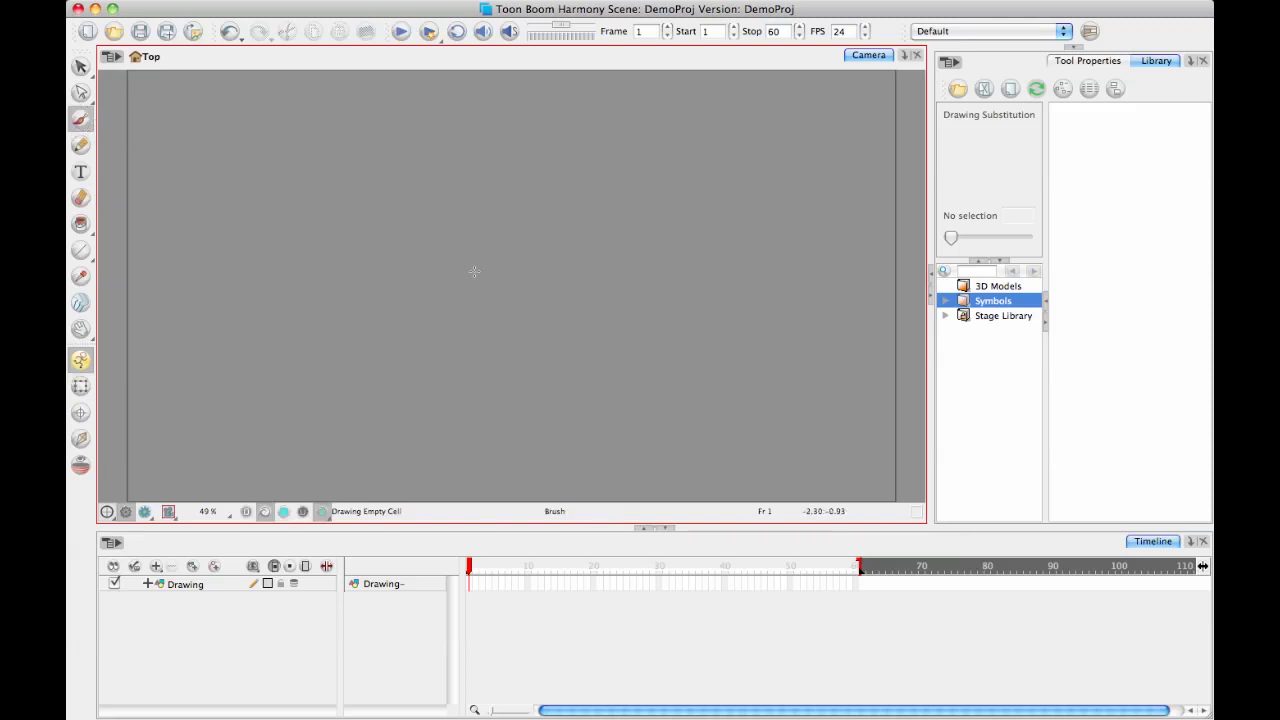
{"action": "left_click_drag", "start_coordinate": [480, 242], "coordinate": [432, 178]}
{"action": "left_click_drag", "start_coordinate": [393, 127], "coordinate": [417, 477]}
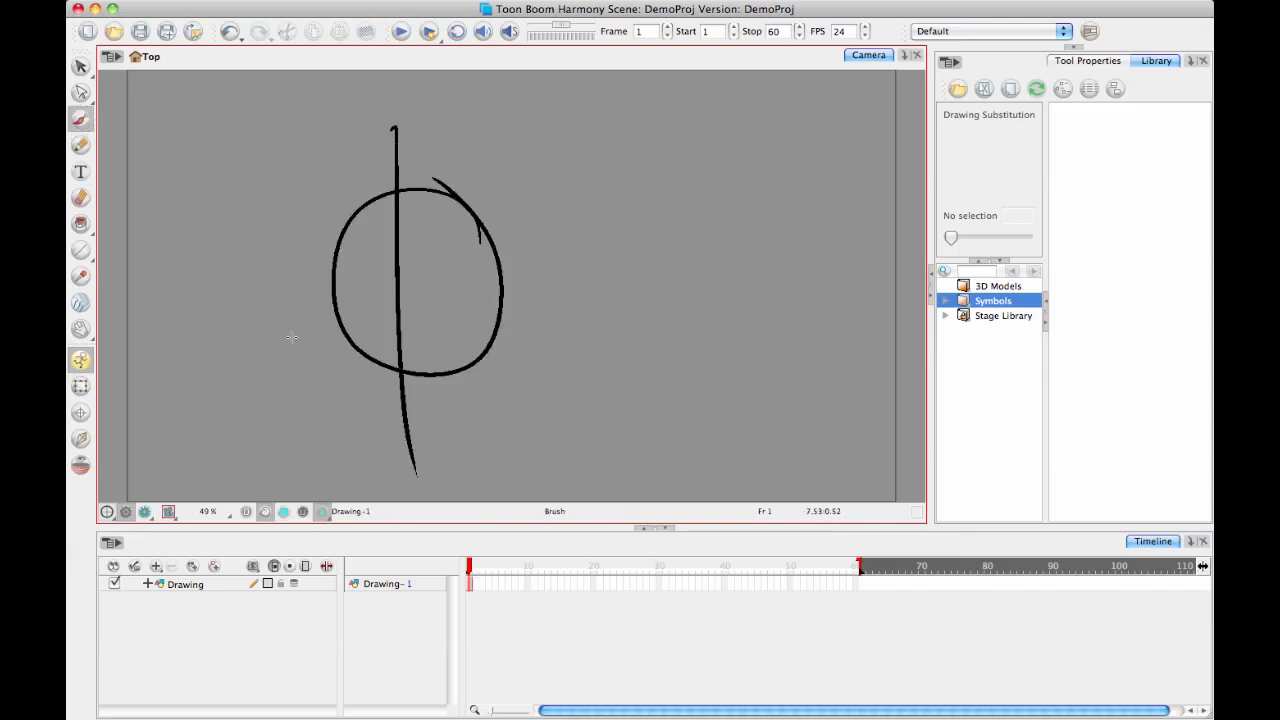
Scrub the timeline out to frame 60 and back to frame 1.
{"action": "left_click", "coordinate": [850, 593]}
{"action": "left_click", "coordinate": [855, 586]}
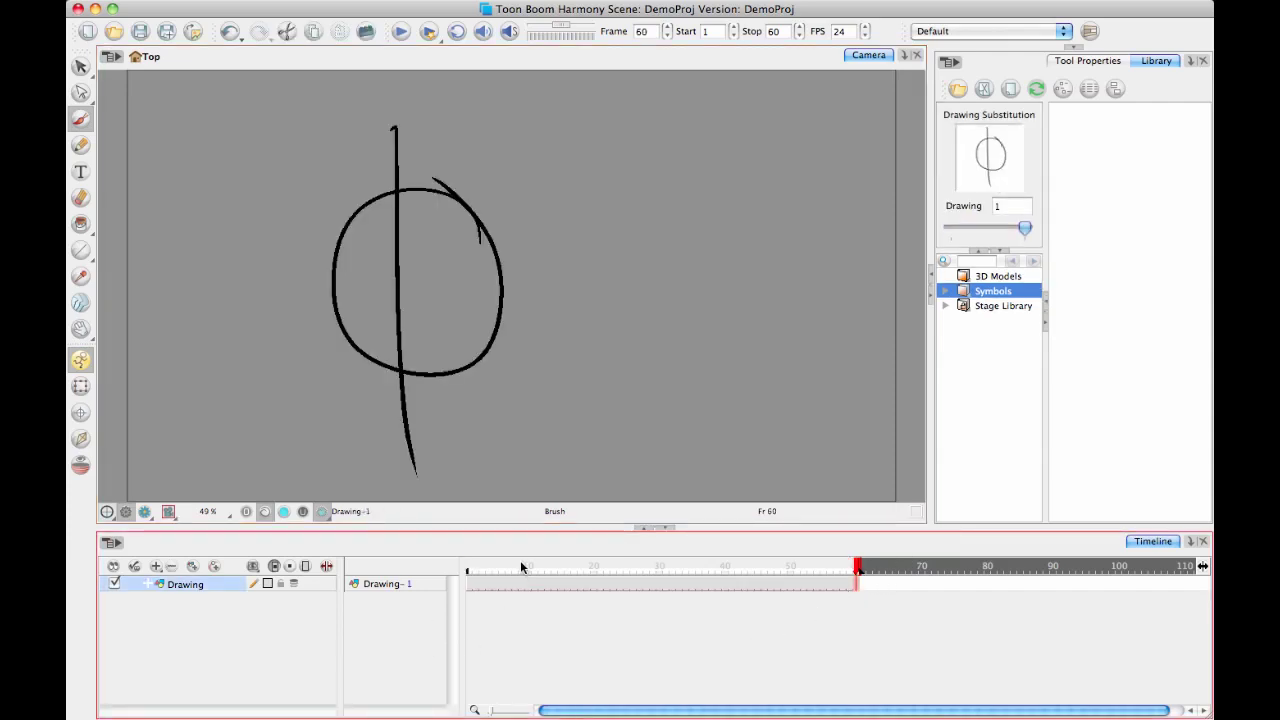
{"action": "left_click_drag", "start_coordinate": [520, 560], "coordinate": [337, 540]}
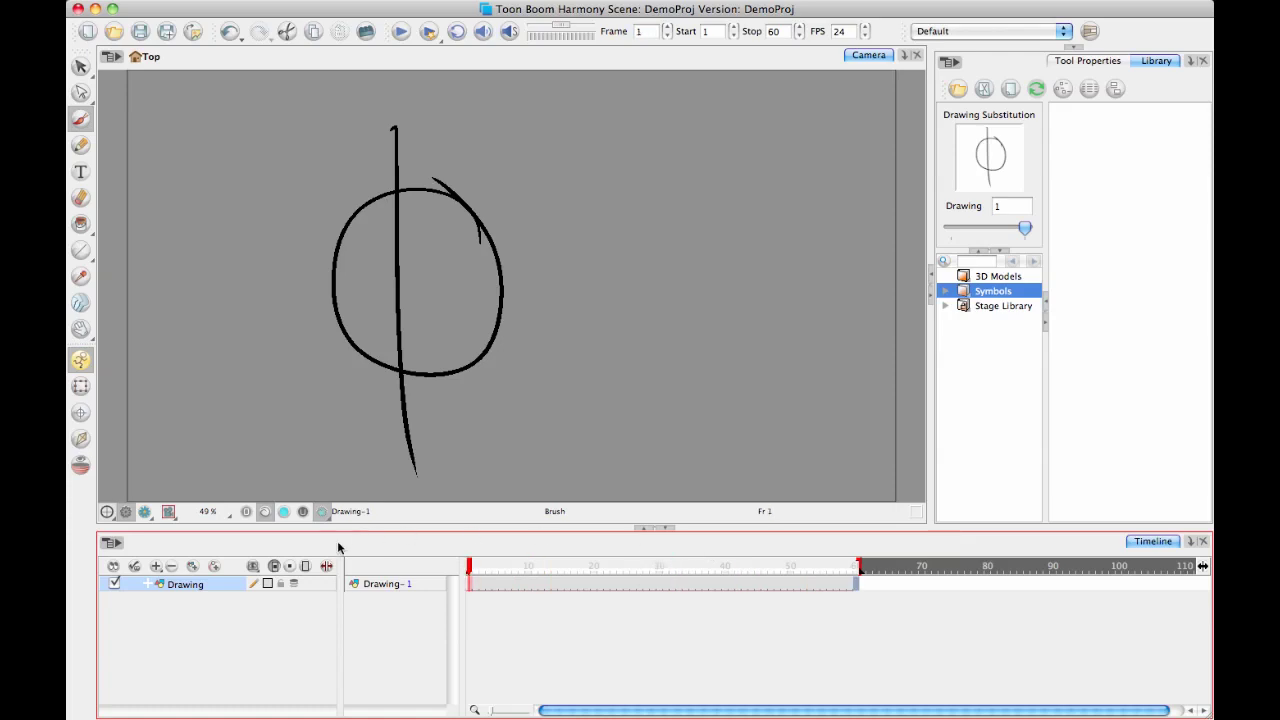
Add a Drawing-P parent peg and key it at frame 20 with the drawing moved right.
{"action": "left_click", "coordinate": [213, 566]}
{"action": "left_click", "coordinate": [475, 582]}
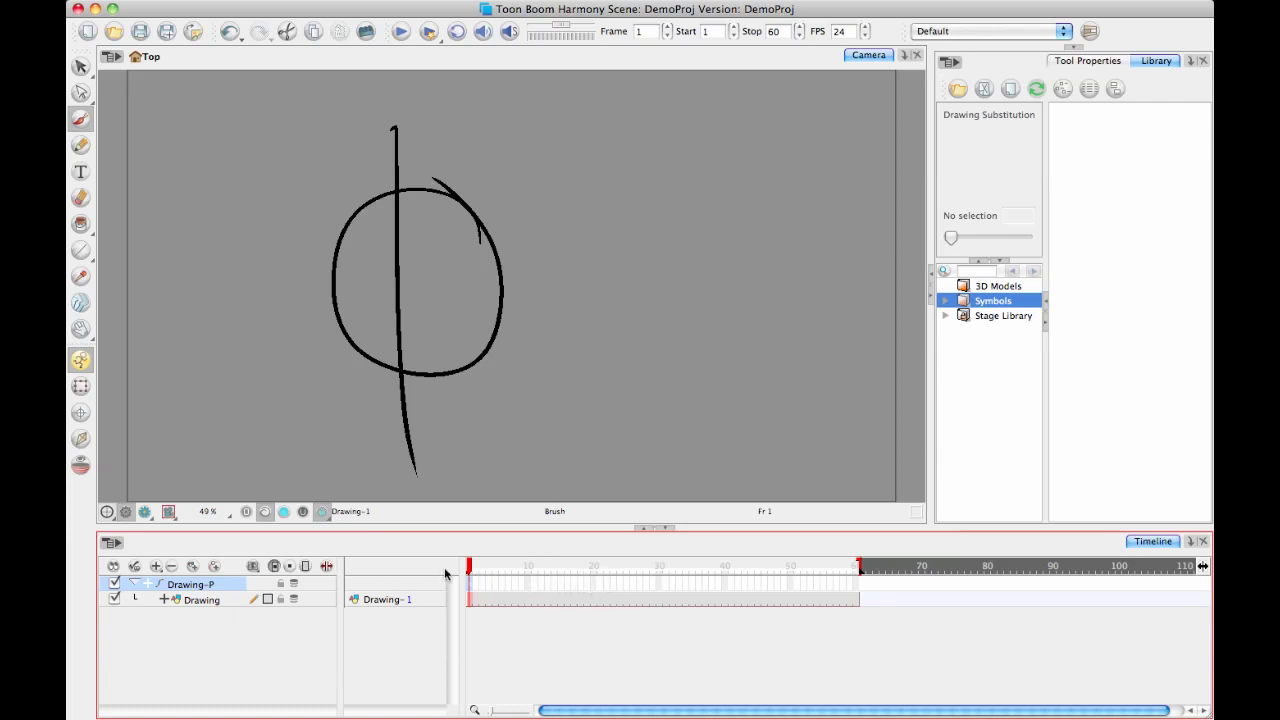
{"action": "left_click", "coordinate": [593, 578]}
{"action": "key", "text": "F6"}
{"action": "key", "text": "shift+t"}
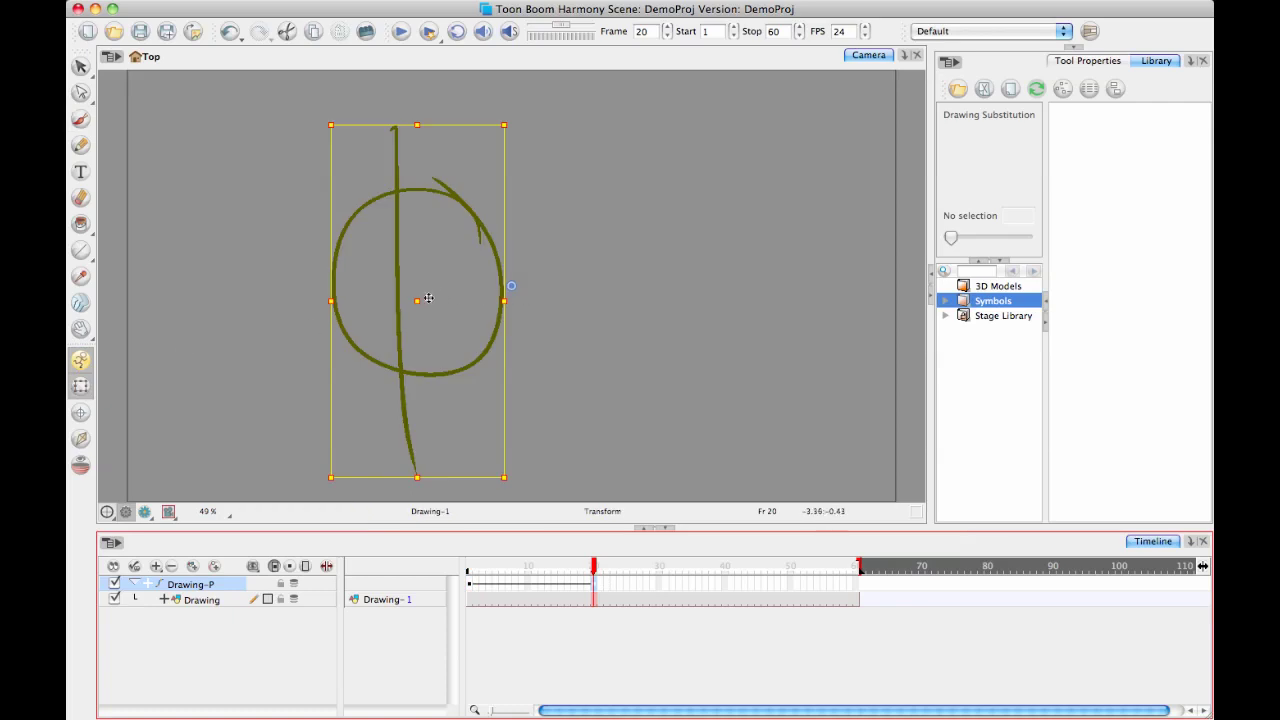
{"action": "mouse_move", "coordinate": [419, 303]}
{"action": "left_mouse_down"}
{"action": "mouse_move", "coordinate": [640, 329]}
{"action": "mouse_move", "coordinate": [739, 309]}
{"action": "mouse_move", "coordinate": [661, 310]}
{"action": "left_mouse_up"}
Key the peg at frame 40 with the drawing moved up, then zoom out and preview the motion.
{"action": "left_click", "coordinate": [726, 584]}
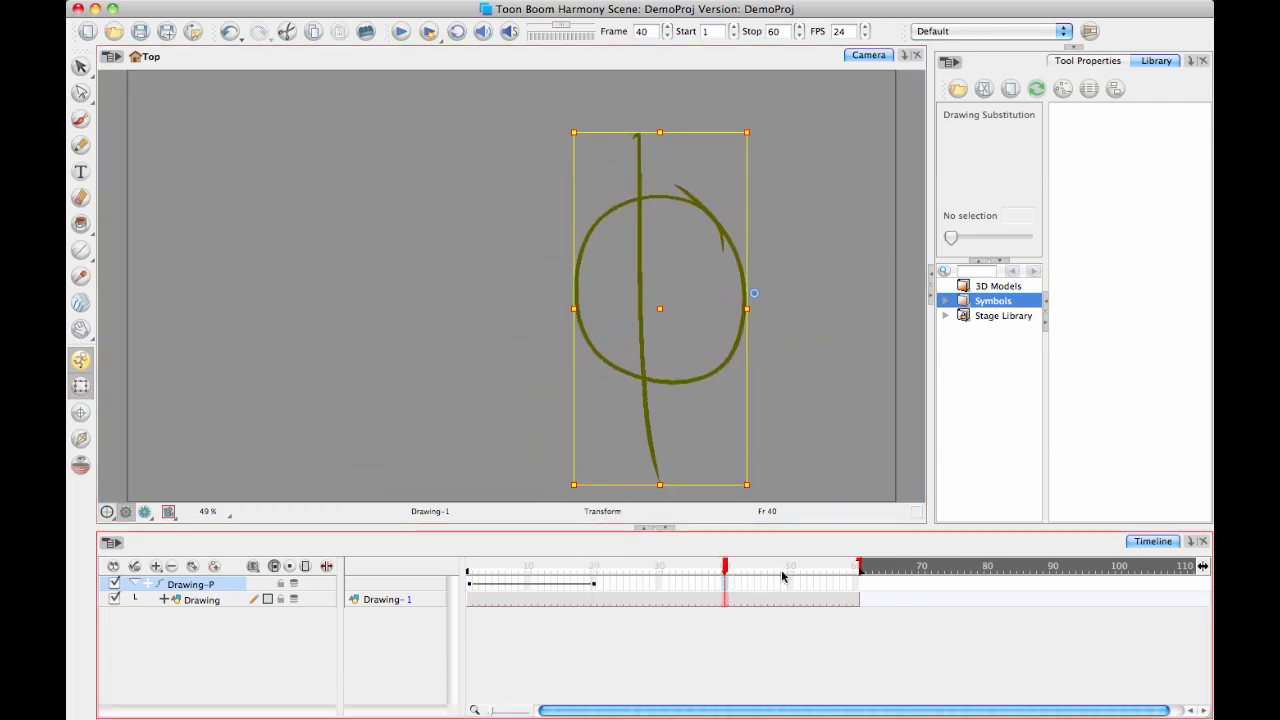
{"action": "key", "text": "F6"}
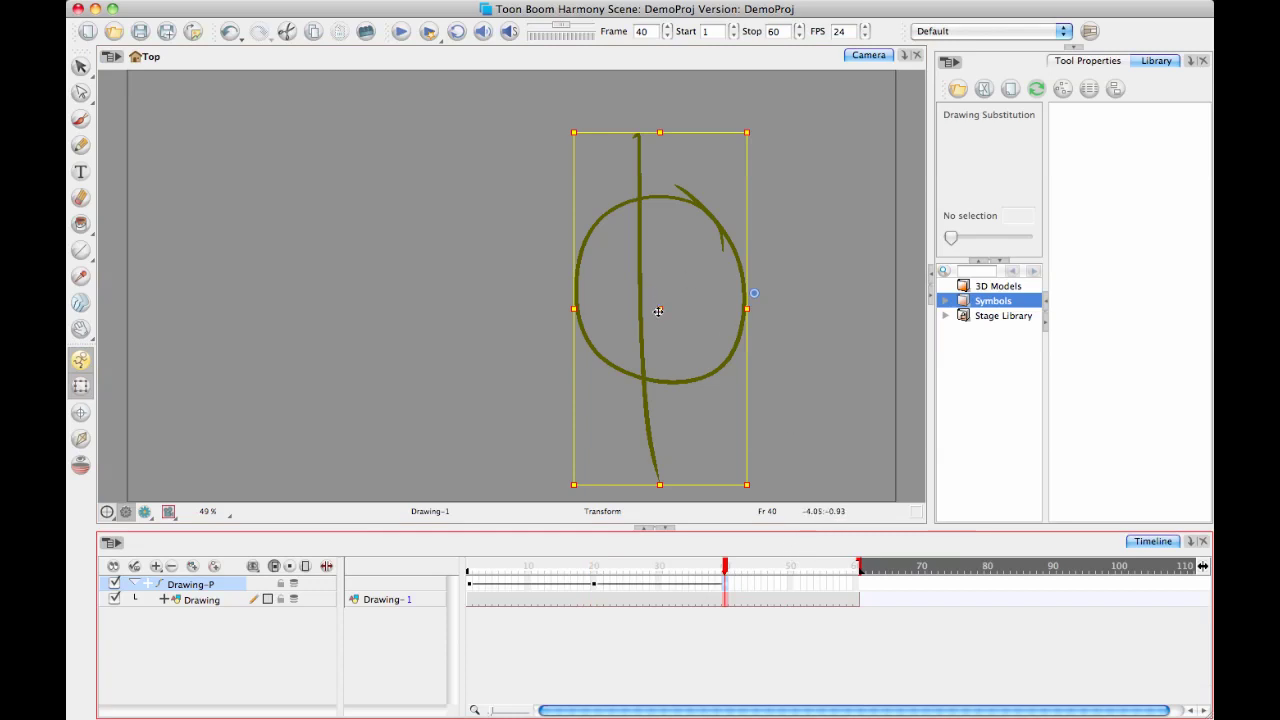
{"action": "left_click_drag", "start_coordinate": [657, 297], "coordinate": [657, 90]}
{"action": "scroll", "coordinate": [659, 298], "scroll_direction": "up", "scroll_amount": 1}
{"action": "key", "text": "2"}
{"action": "mouse_move", "coordinate": [725, 566]}
{"action": "left_mouse_down"}
{"action": "mouse_move", "coordinate": [571, 566]}
{"action": "mouse_move", "coordinate": [423, 503]}
{"action": "mouse_move", "coordinate": [554, 540]}
{"action": "mouse_move", "coordinate": [700, 525]}
{"action": "mouse_move", "coordinate": [499, 516]}
{"action": "mouse_move", "coordinate": [614, 526]}
{"action": "mouse_move", "coordinate": [737, 514]}
{"action": "mouse_move", "coordinate": [602, 527]}
{"action": "mouse_move", "coordinate": [458, 508]}
{"action": "mouse_move", "coordinate": [560, 430]}
{"action": "mouse_move", "coordinate": [597, 509]}
{"action": "mouse_move", "coordinate": [433, 497]}
{"action": "left_mouse_up"}
Preview the motion, then expand Drawing-P's function rows in a taller timeline and select Position: Velocity.
{"action": "mouse_move", "coordinate": [478, 568]}
{"action": "left_mouse_down"}
{"action": "mouse_move", "coordinate": [706, 558]}
{"action": "mouse_move", "coordinate": [697, 545]}
{"action": "mouse_move", "coordinate": [458, 537]}
{"action": "left_mouse_up"}
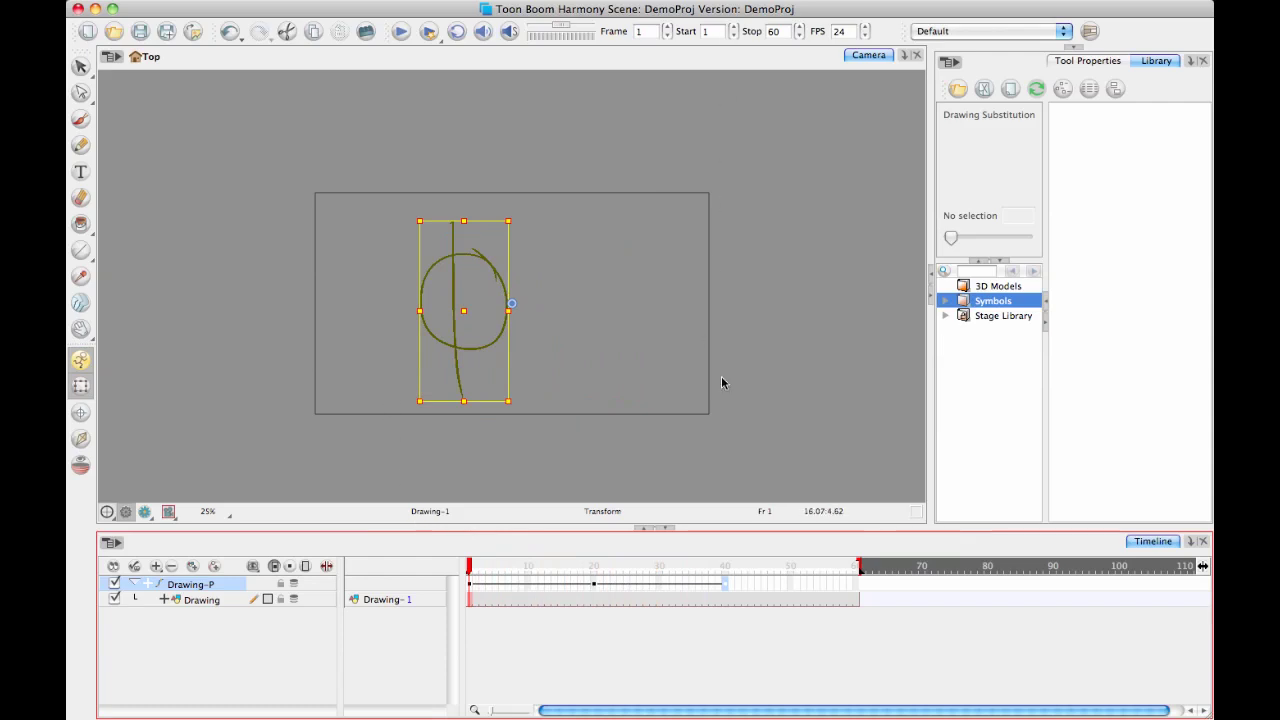
{"action": "mouse_move", "coordinate": [474, 572]}
{"action": "left_mouse_down"}
{"action": "mouse_move", "coordinate": [711, 563]}
{"action": "mouse_move", "coordinate": [400, 525]}
{"action": "left_mouse_up"}
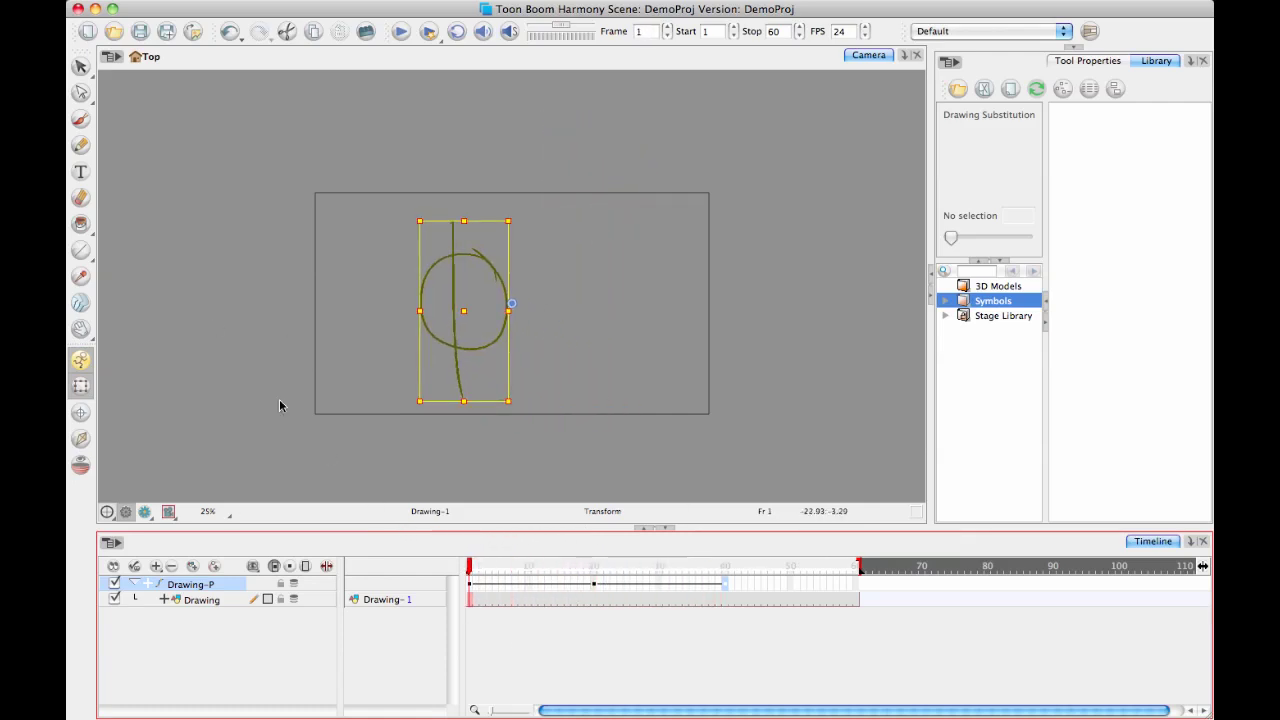
{"action": "left_click", "coordinate": [148, 584]}
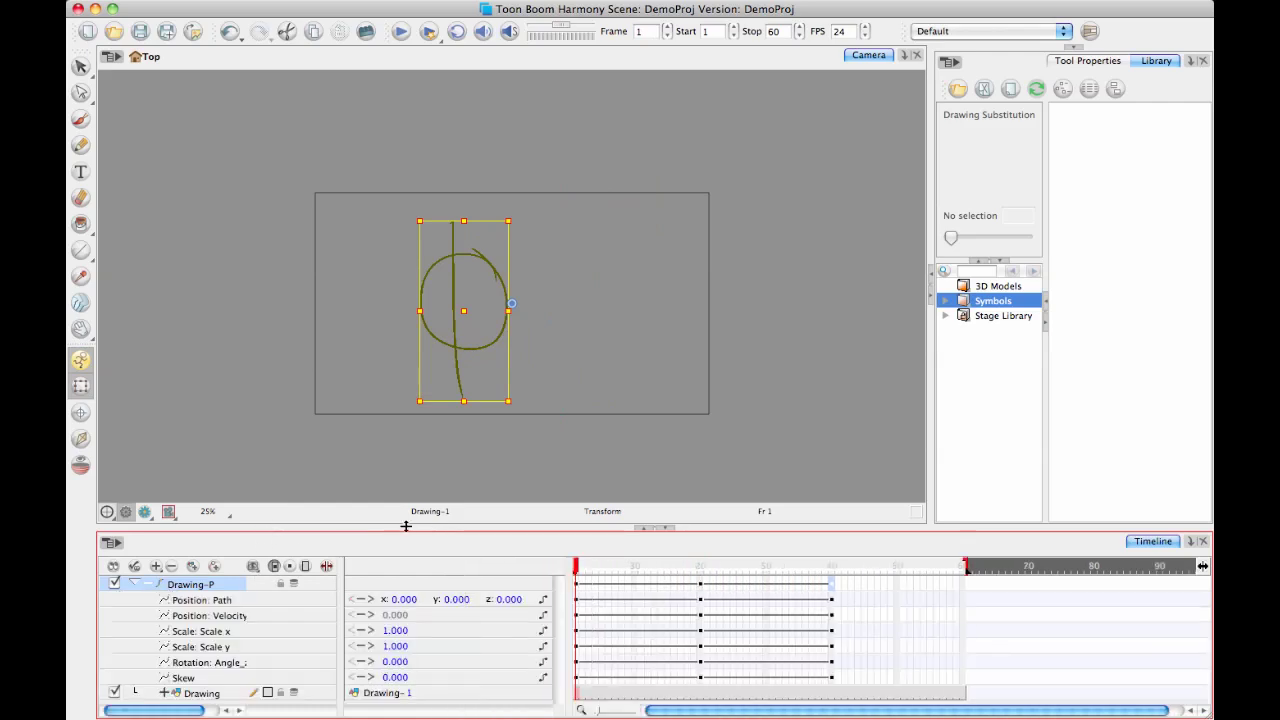
{"action": "left_click_drag", "start_coordinate": [395, 528], "coordinate": [392, 496]}
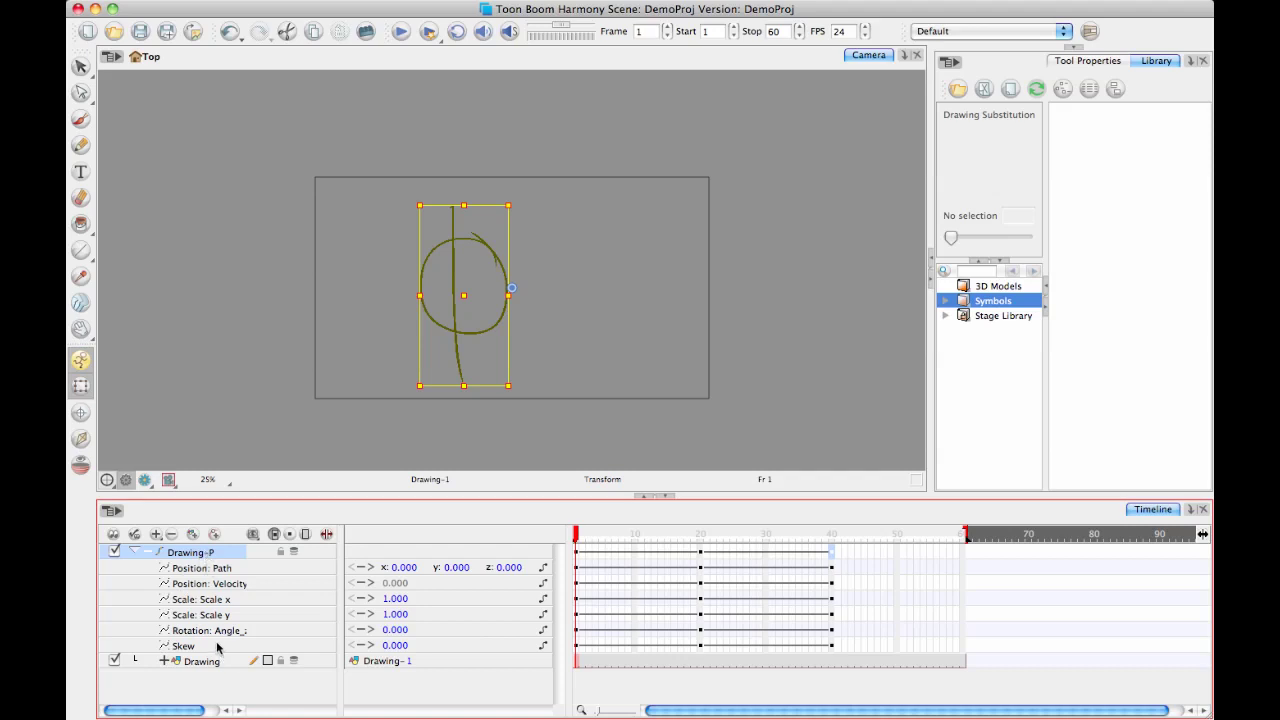
{"action": "left_click", "coordinate": [240, 584]}
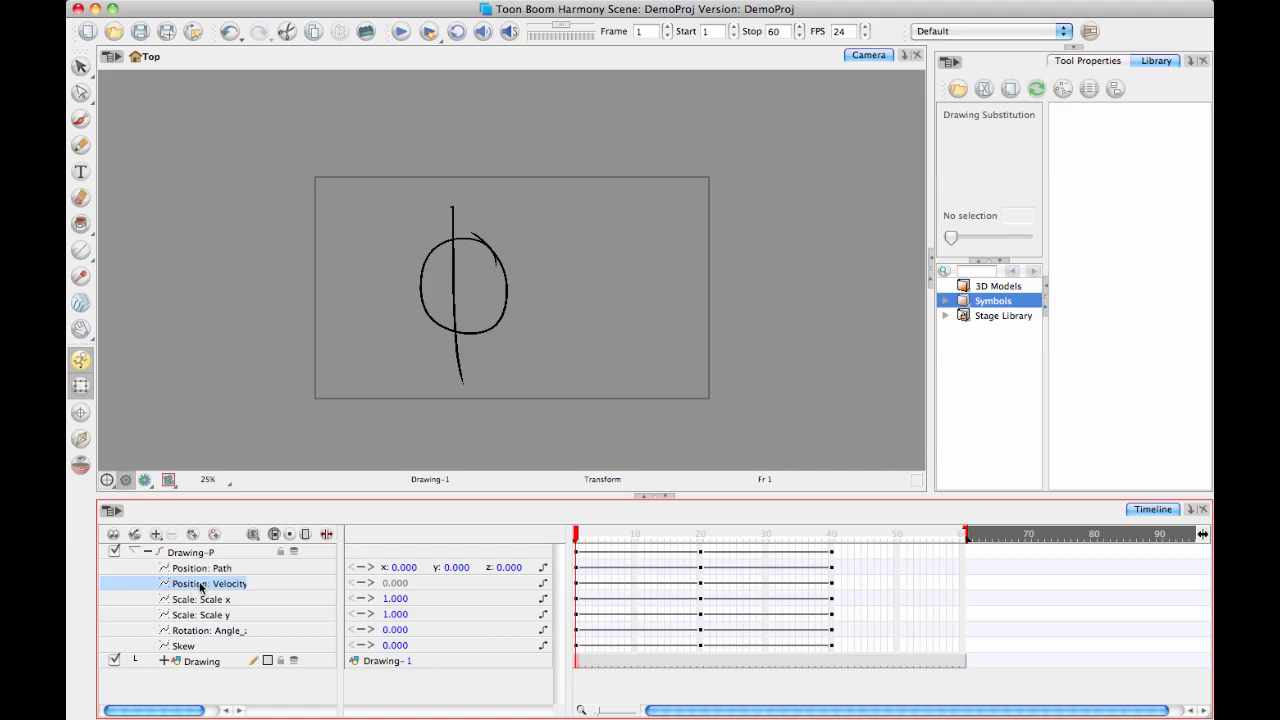
In the Velocity Editor, add Bezier ease handles to the velocity keys at frames 20, 40 and 1.
{"action": "double_click", "coordinate": [200, 586]}
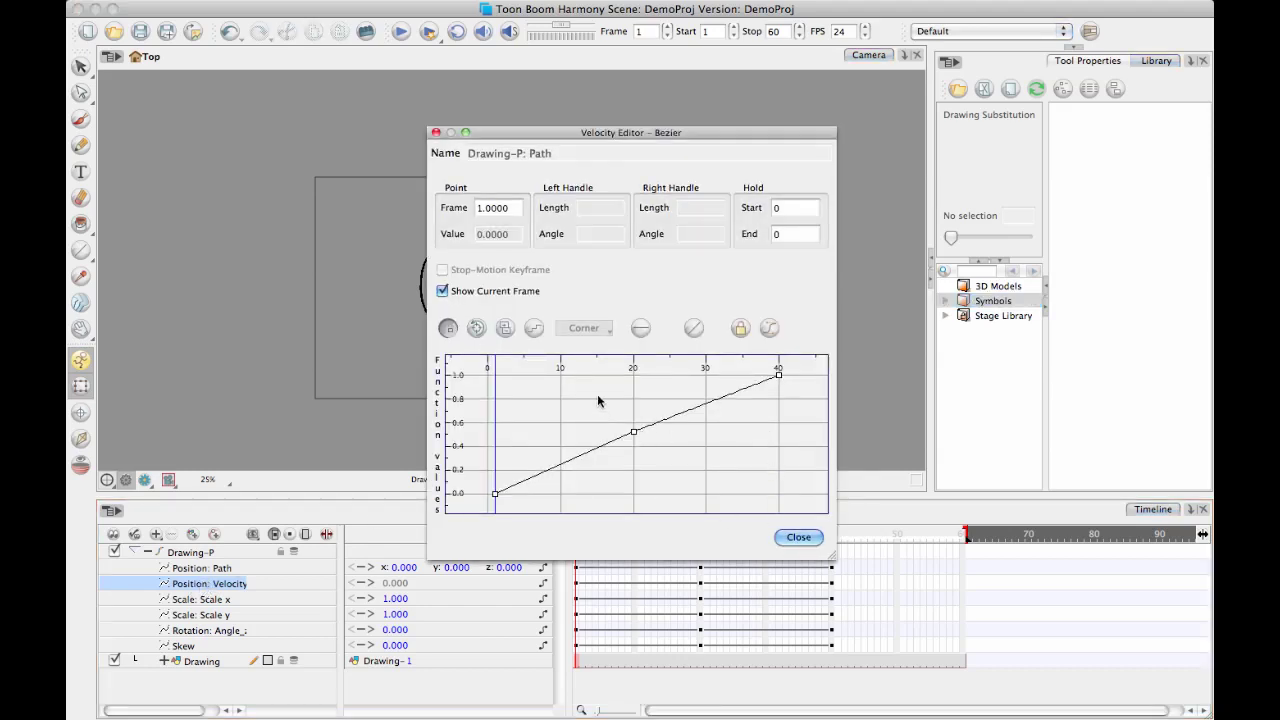
{"action": "left_click", "coordinate": [633, 432]}
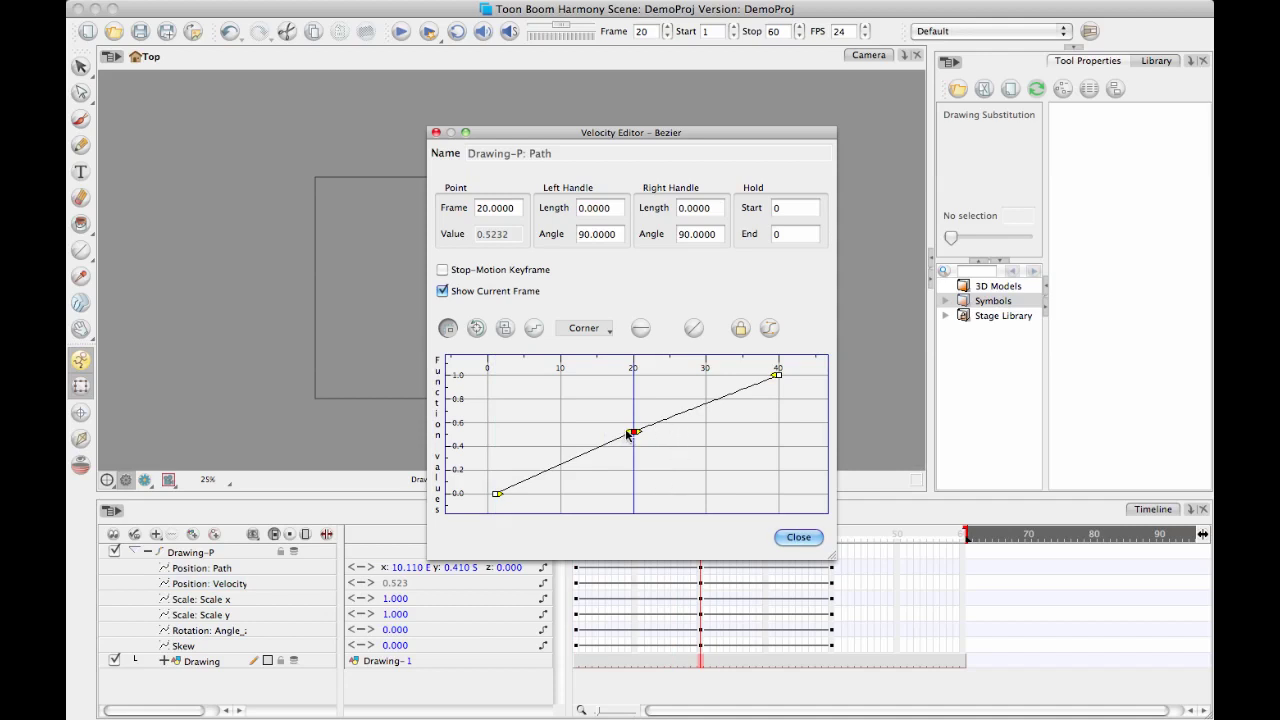
{"action": "left_click_drag", "start_coordinate": [628, 433], "coordinate": [742, 436]}
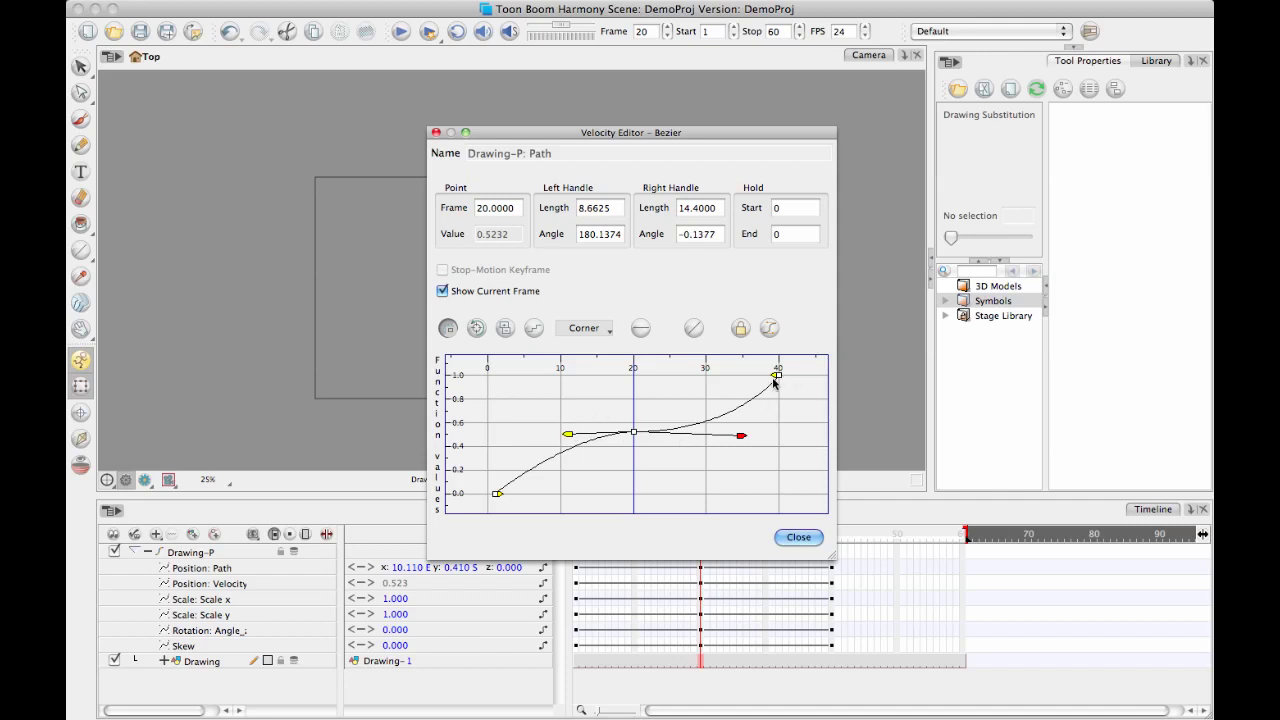
{"action": "left_click_drag", "start_coordinate": [777, 375], "coordinate": [770, 447]}
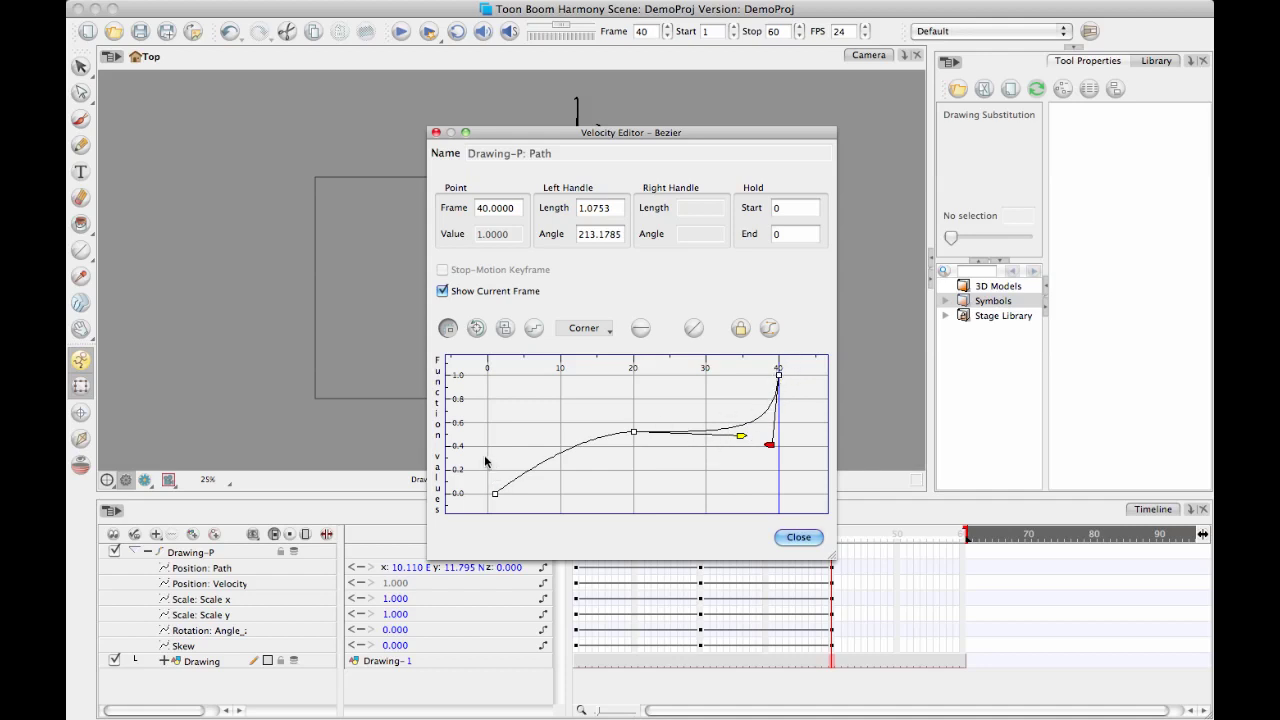
{"action": "left_click", "coordinate": [495, 493]}
{"action": "left_click_drag", "start_coordinate": [500, 495], "coordinate": [537, 507]}
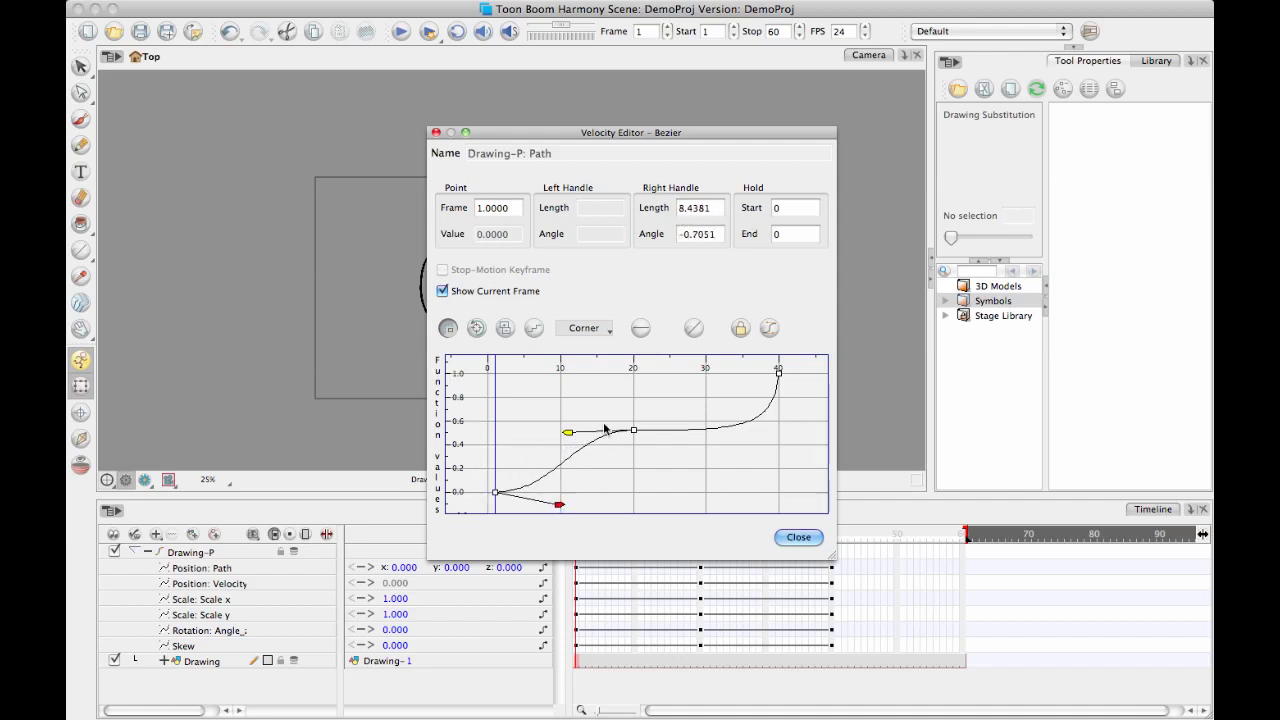
{"action": "left_click_drag", "start_coordinate": [556, 507], "coordinate": [585, 494]}
{"action": "left_click", "coordinate": [798, 537]}
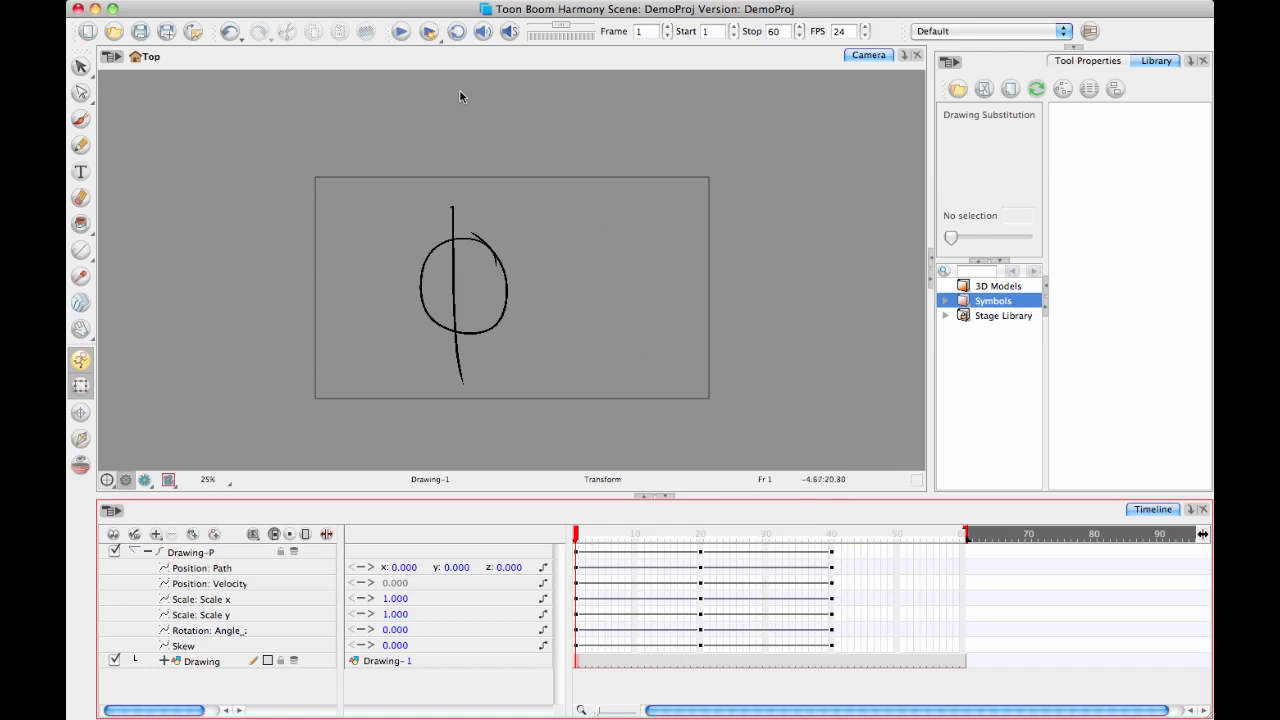
Play the eased animation through to frame 60 and select the Position: Velocity row.
{"action": "left_click", "coordinate": [401, 31]}
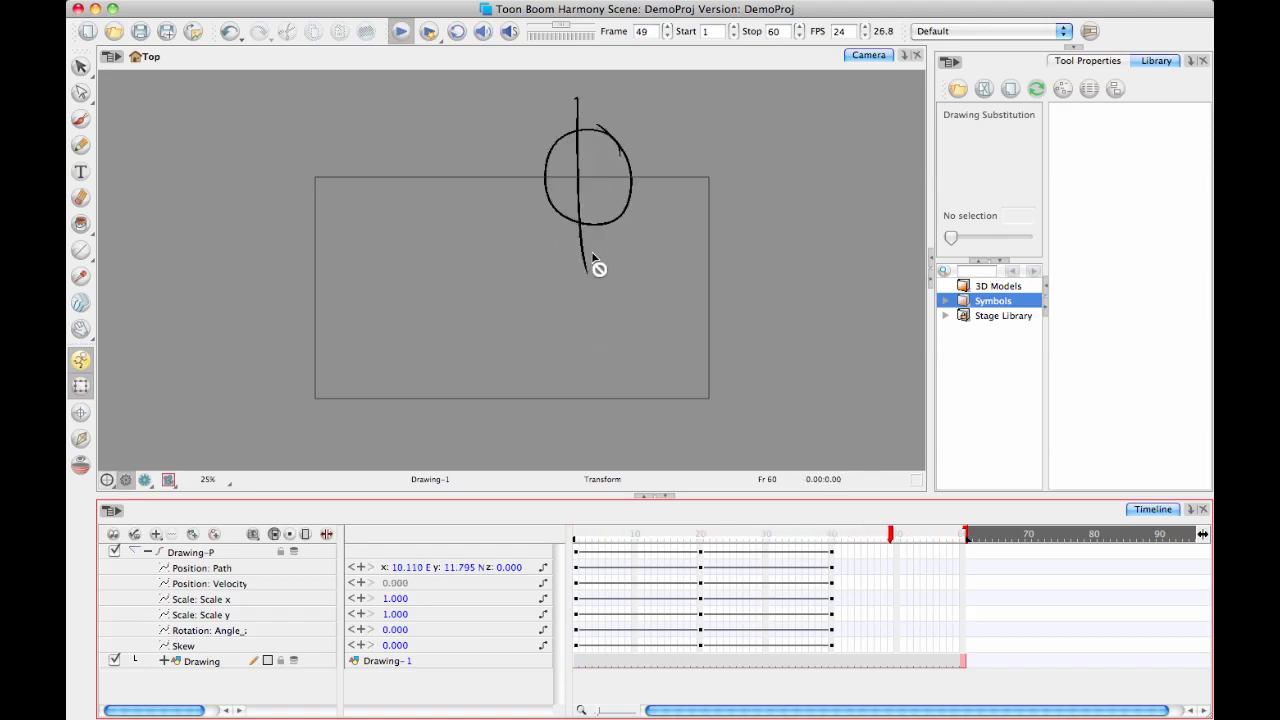
{"action": "left_click", "coordinate": [257, 583]}
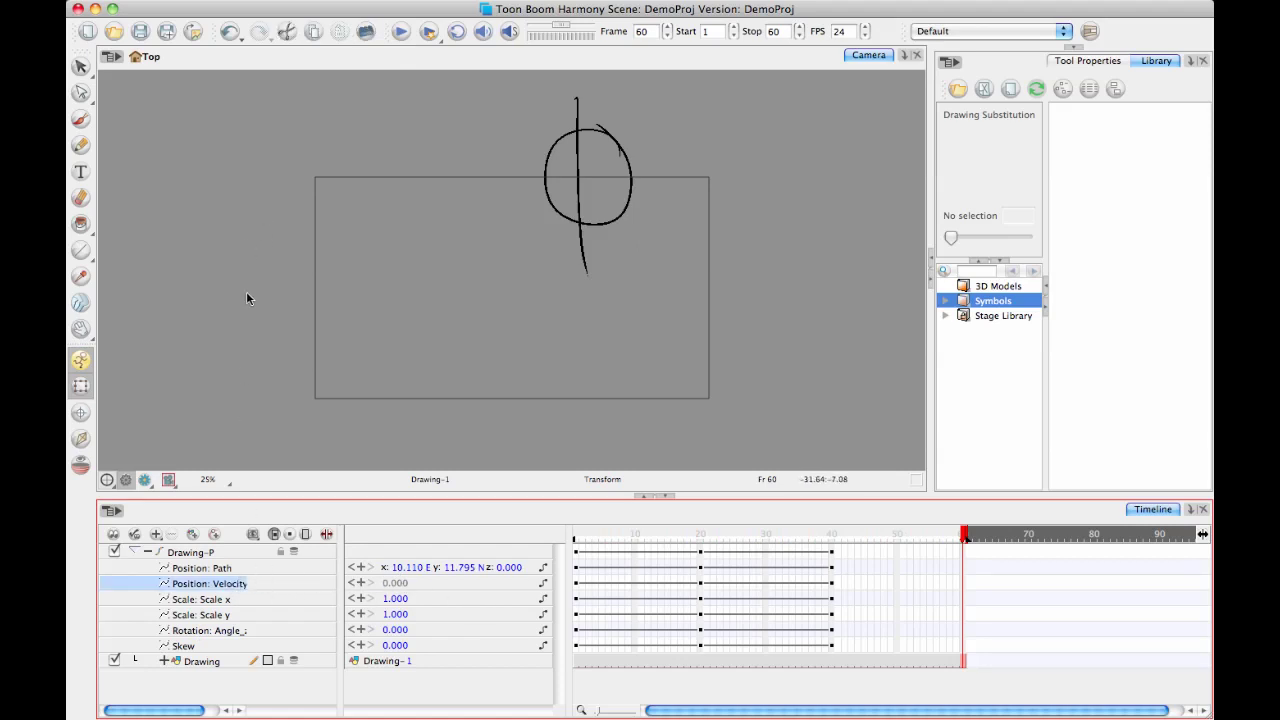
Realign the frame-20 and frame-1 Bezier handles so the velocity curve becomes an even line.
{"action": "double_click", "coordinate": [239, 585]}
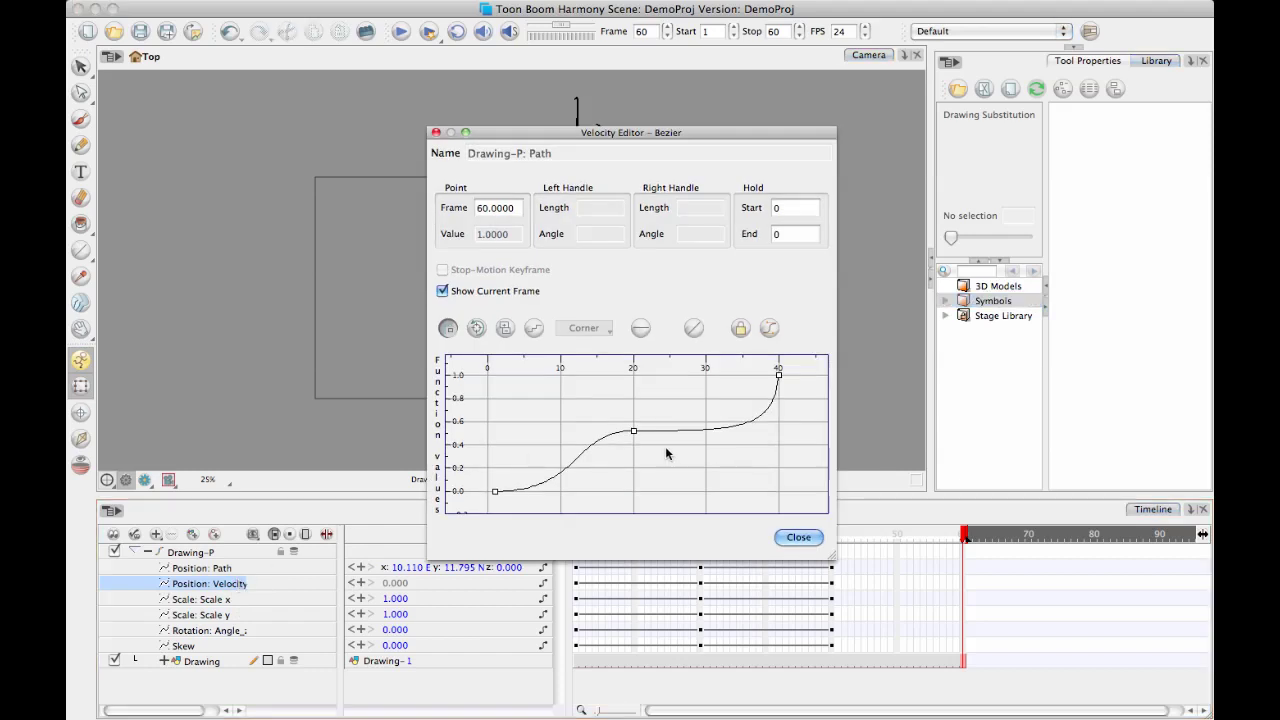
{"action": "left_click", "coordinate": [623, 440]}
{"action": "left_click", "coordinate": [633, 431]}
{"action": "left_click", "coordinate": [580, 452]}
{"action": "left_click_drag", "start_coordinate": [581, 452], "coordinate": [588, 462]}
{"action": "left_click_drag", "start_coordinate": [740, 435], "coordinate": [708, 402]}
{"action": "left_click_drag", "start_coordinate": [587, 495], "coordinate": [588, 456]}
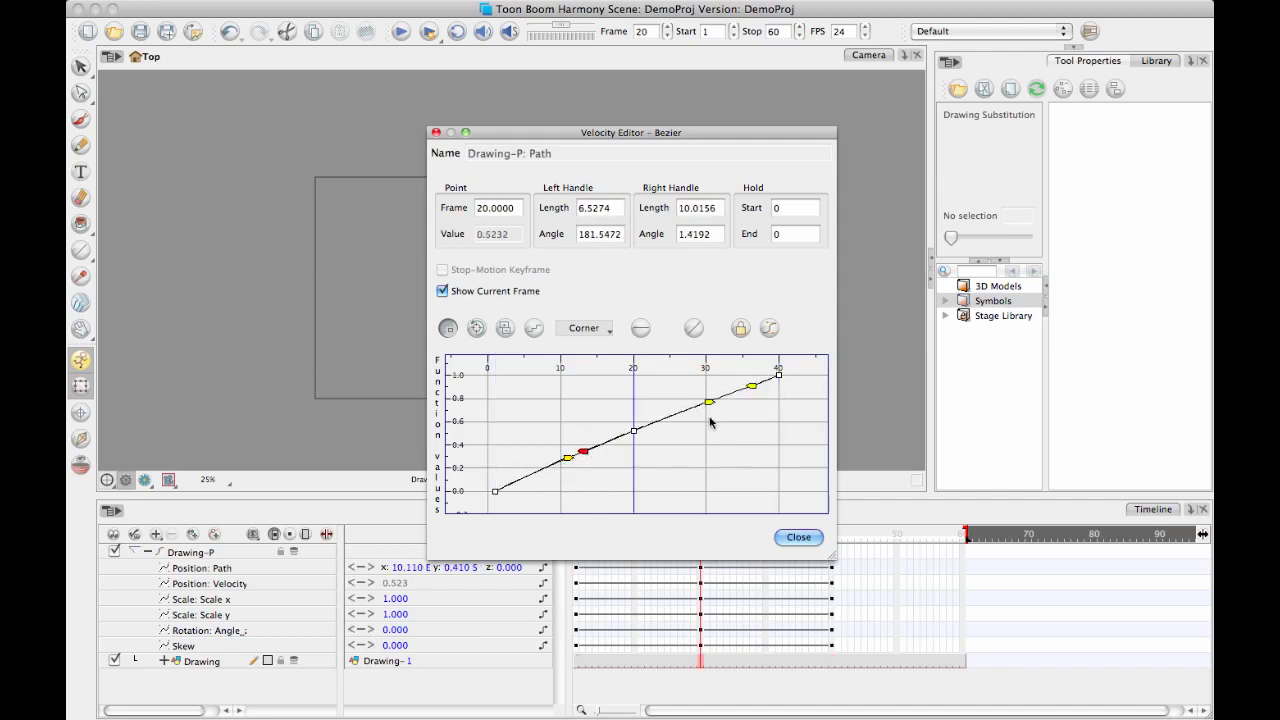
{"action": "left_click", "coordinate": [798, 538]}
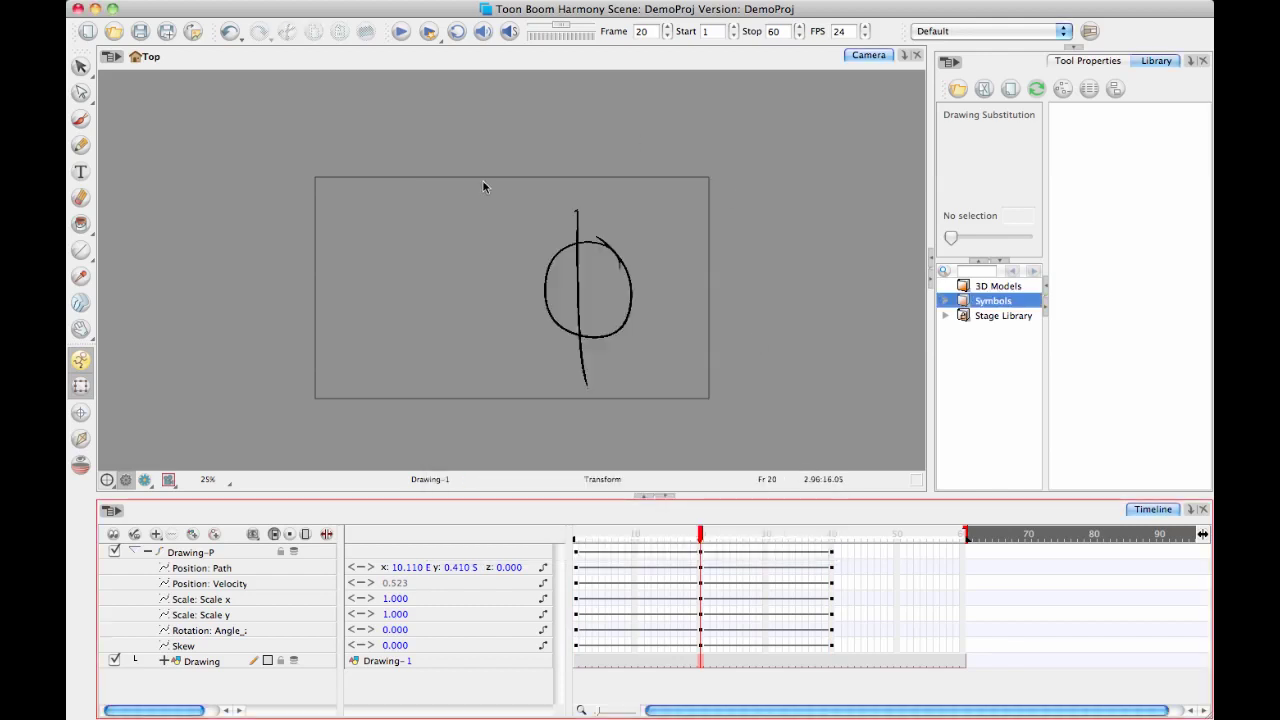
Collapse the Drawing-P peg, check the circle's position at frames 20 and 40, then return to frame 1.
{"action": "left_click", "coordinate": [145, 551]}
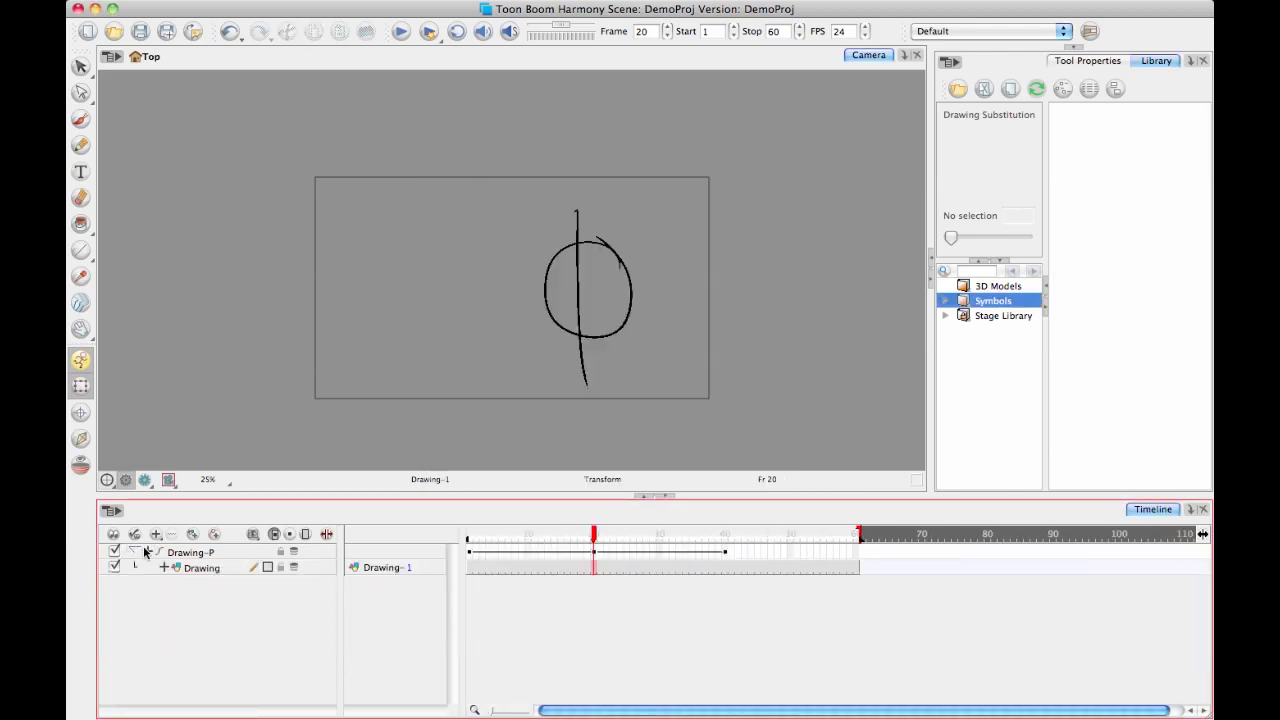
{"action": "left_click", "coordinate": [128, 549]}
{"action": "left_click", "coordinate": [129, 550]}
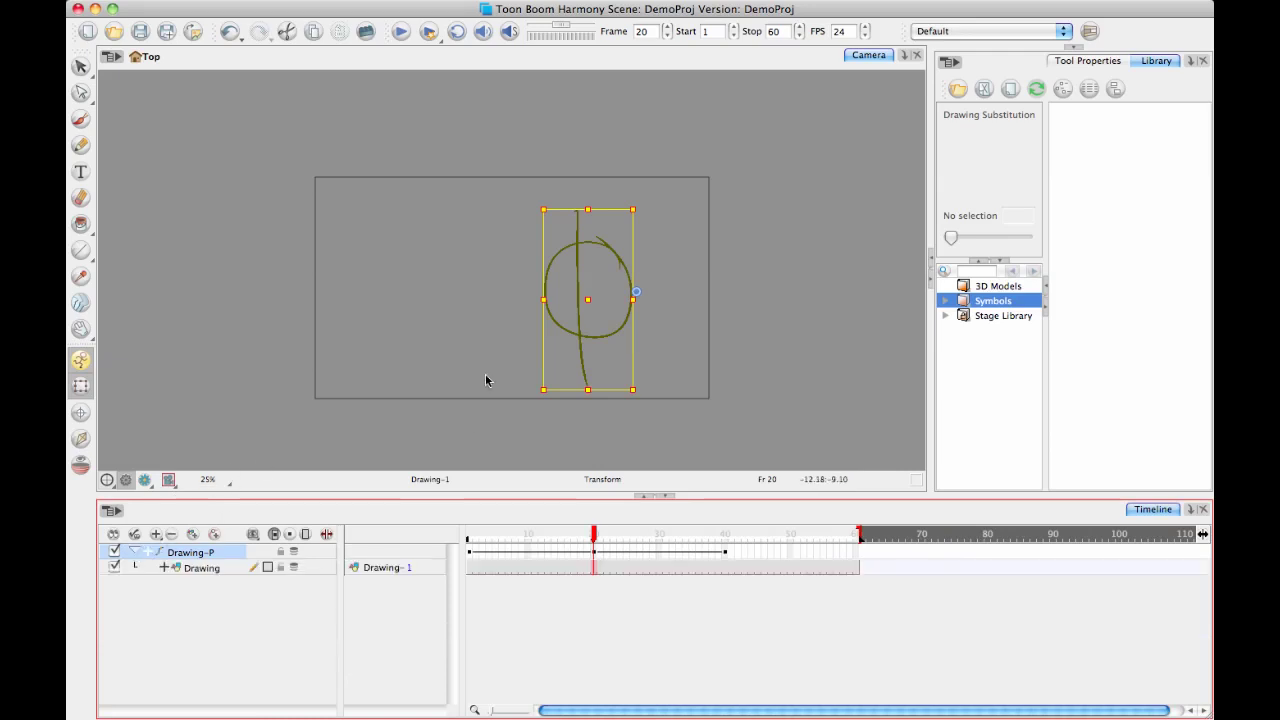
{"action": "left_click_drag", "start_coordinate": [543, 535], "coordinate": [440, 526]}
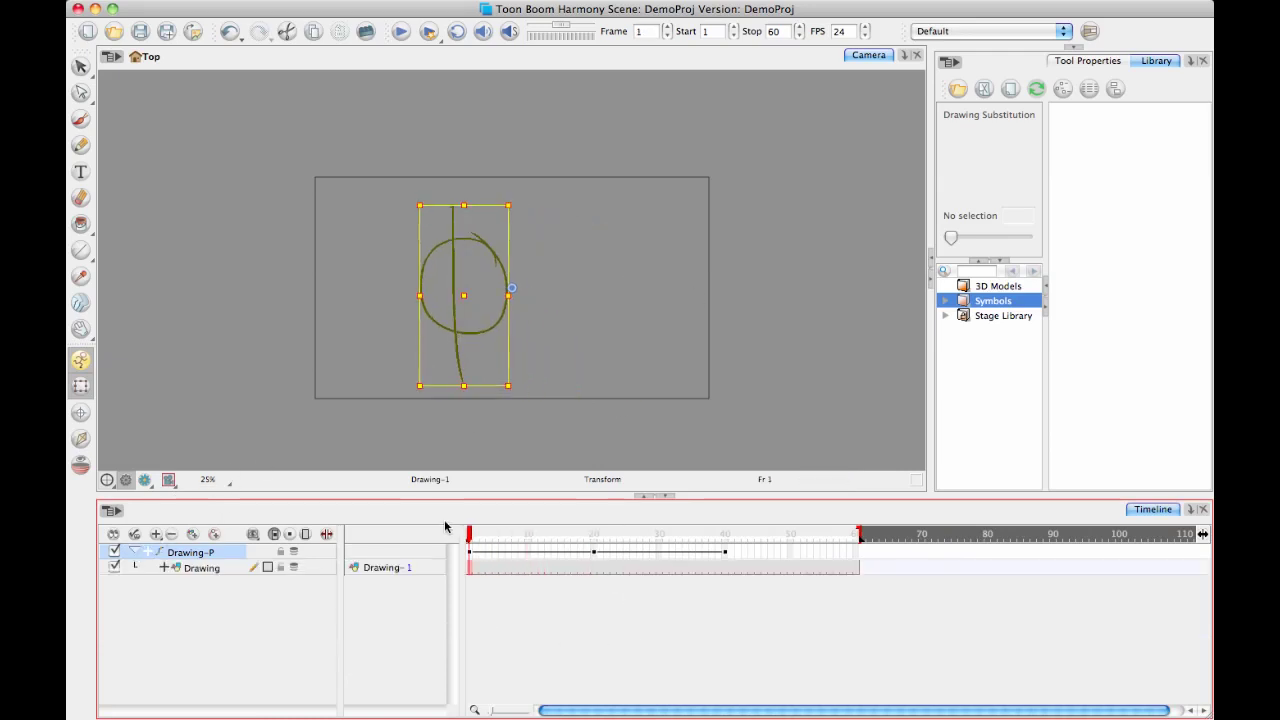
{"action": "left_click", "coordinate": [135, 551]}
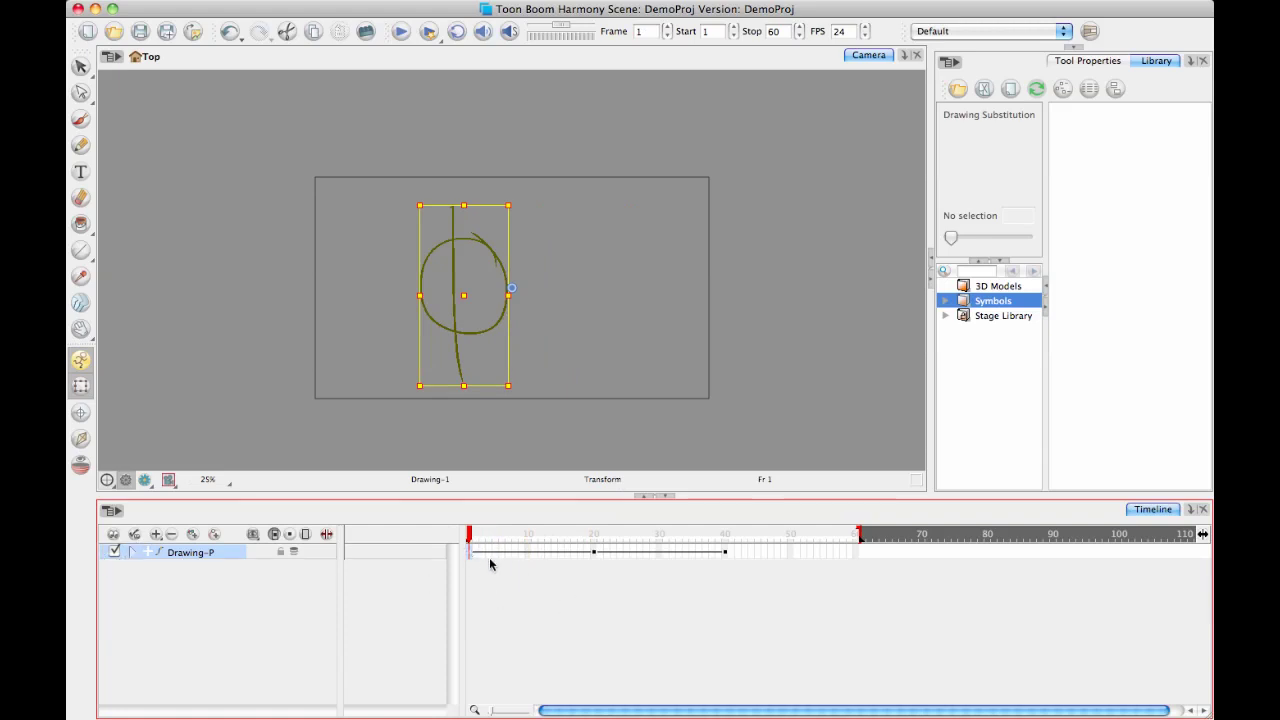
{"action": "left_click", "coordinate": [593, 553]}
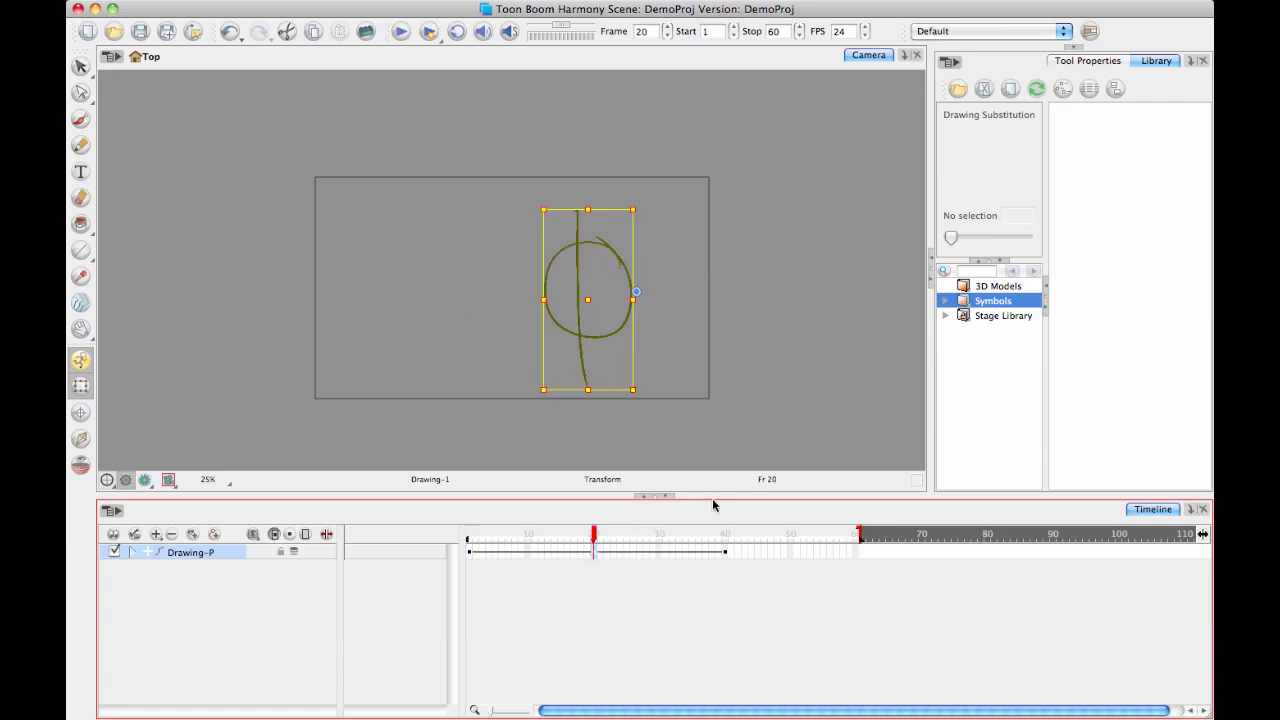
{"action": "left_click", "coordinate": [719, 552]}
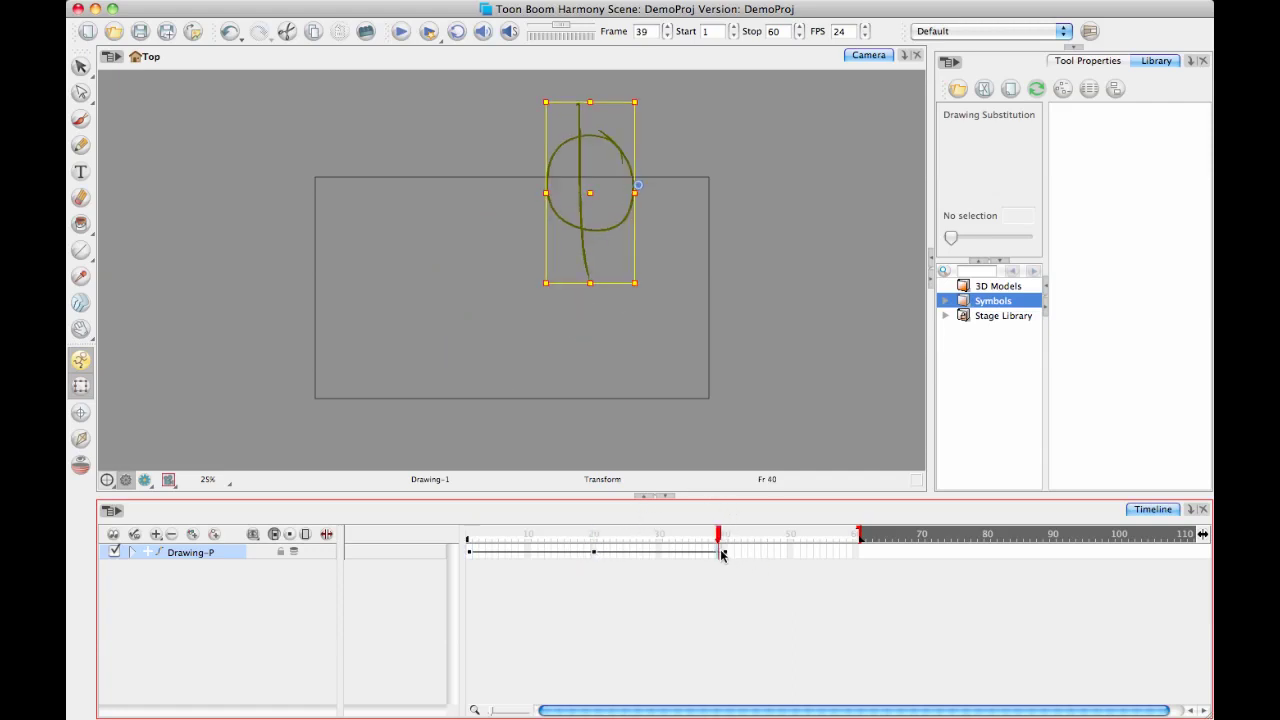
{"action": "key", "text": "super+z"}
{"action": "key", "text": "super+z"}
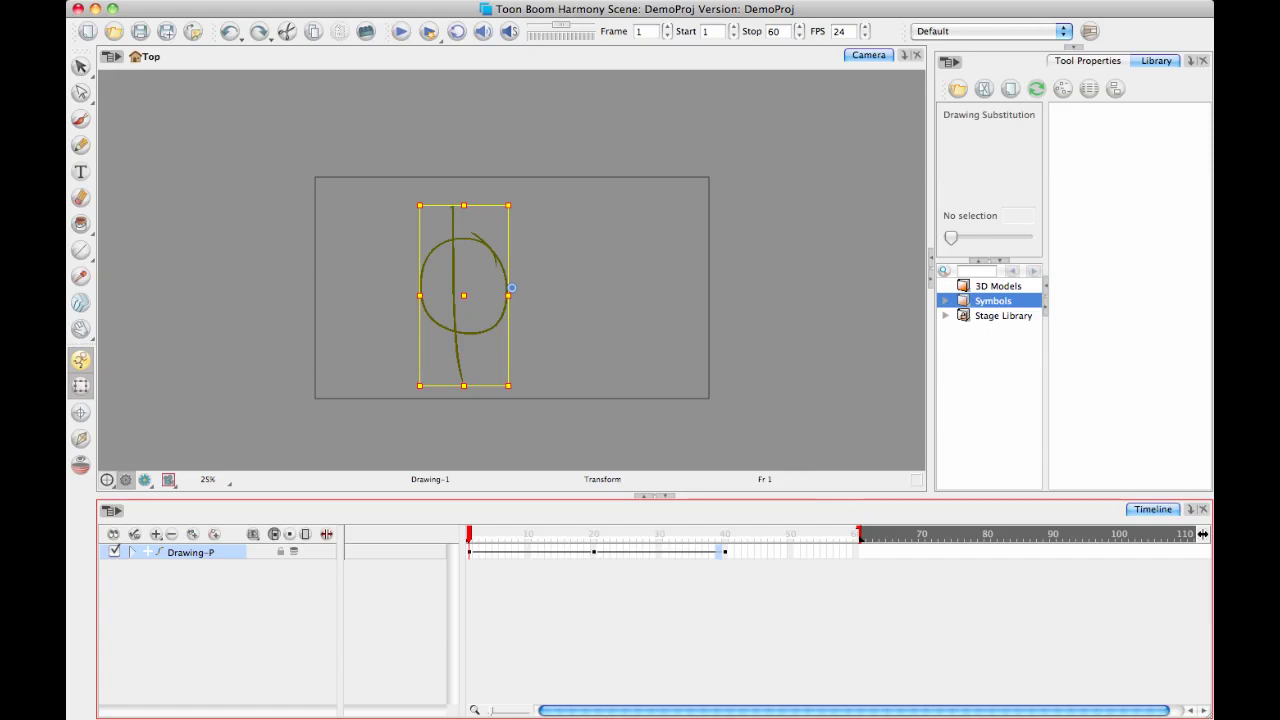
Enable the Windows > Toolbars > Timeline View toolbar and bring up its right-click customization options.
{"action": "left_click", "coordinate": [530, 2]}
{"action": "mouse_move", "coordinate": [538, 64]}
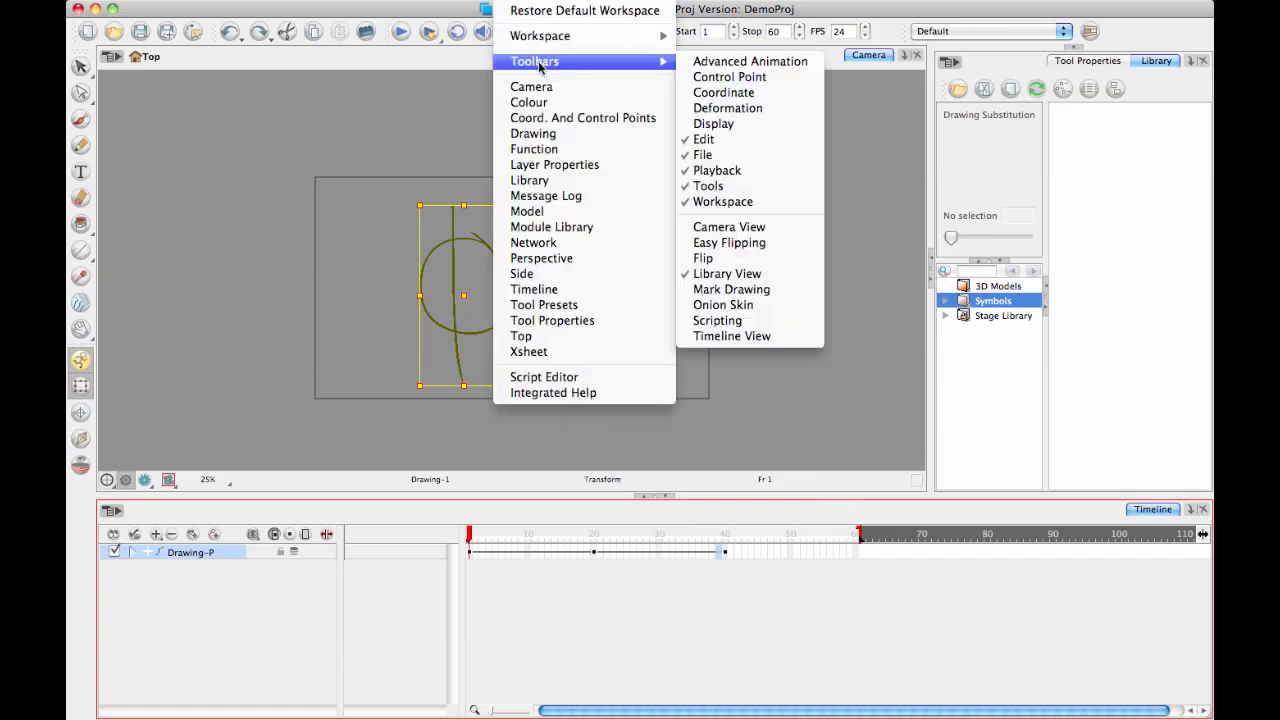
{"action": "left_click", "coordinate": [788, 338]}
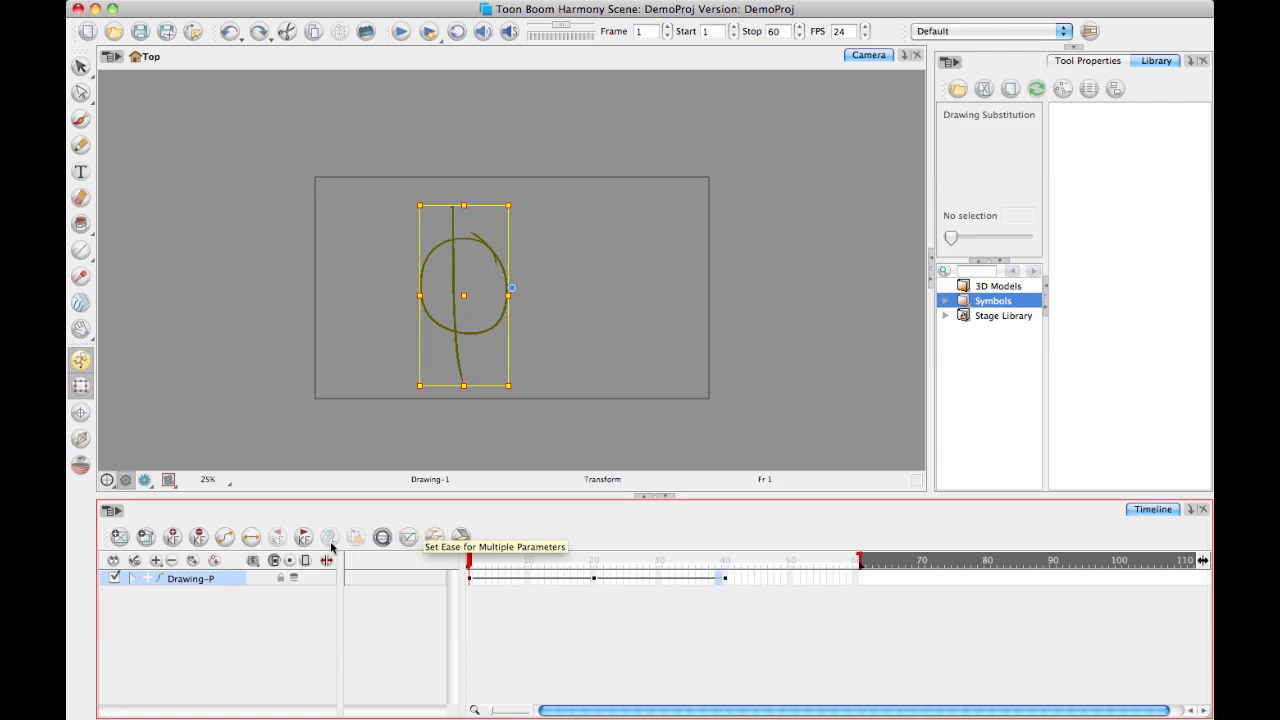
{"action": "right_click", "coordinate": [108, 537]}
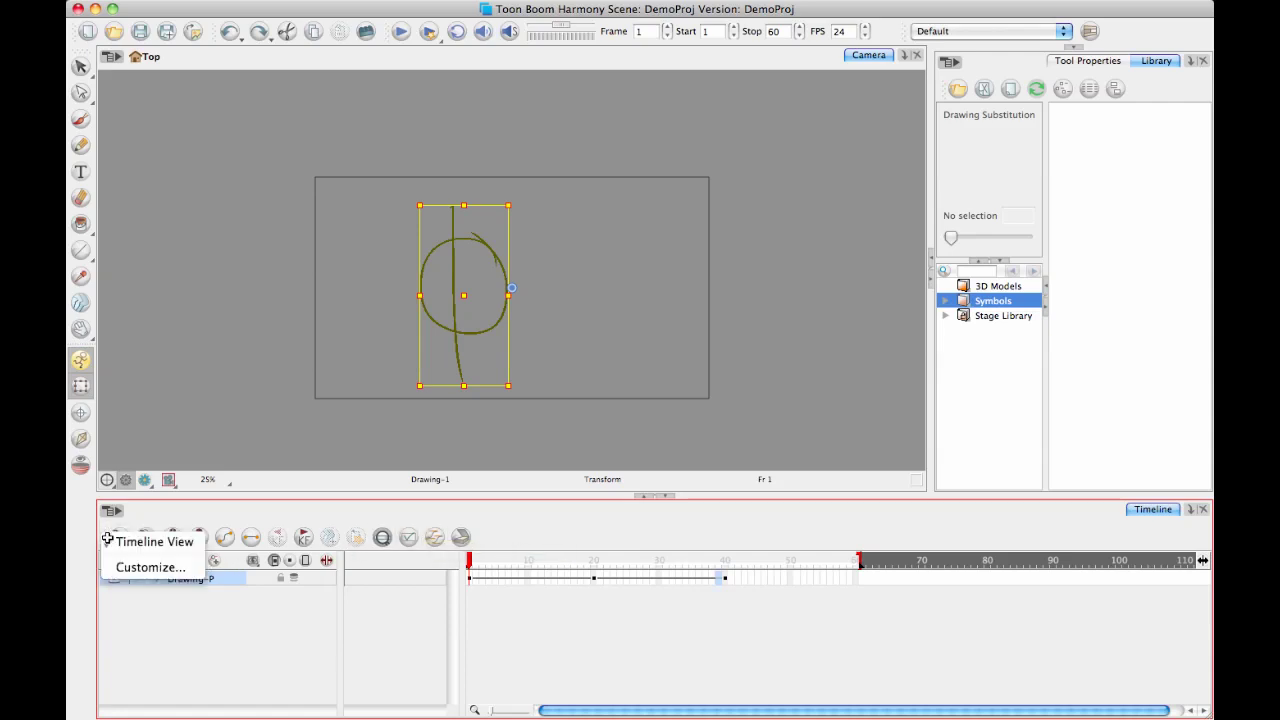
Open the Toolbar Manager with Customize... and browse the Available Tools list.
{"action": "left_click", "coordinate": [134, 571]}
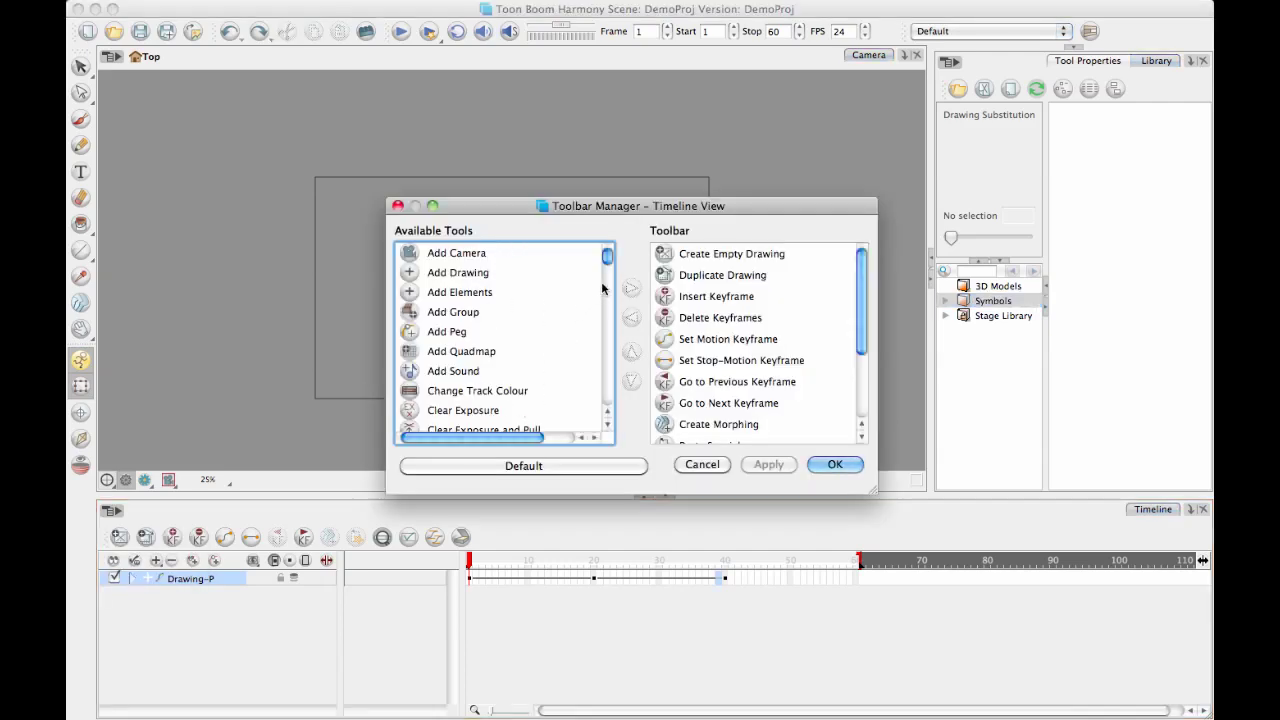
{"action": "left_click_drag", "start_coordinate": [605, 258], "coordinate": [638, 265]}
Cancel the Toolbar Manager, open Set Ease for Multiple Parameters, and drag the ease handle to about 45.6/47.86.
{"action": "left_click", "coordinate": [703, 465]}
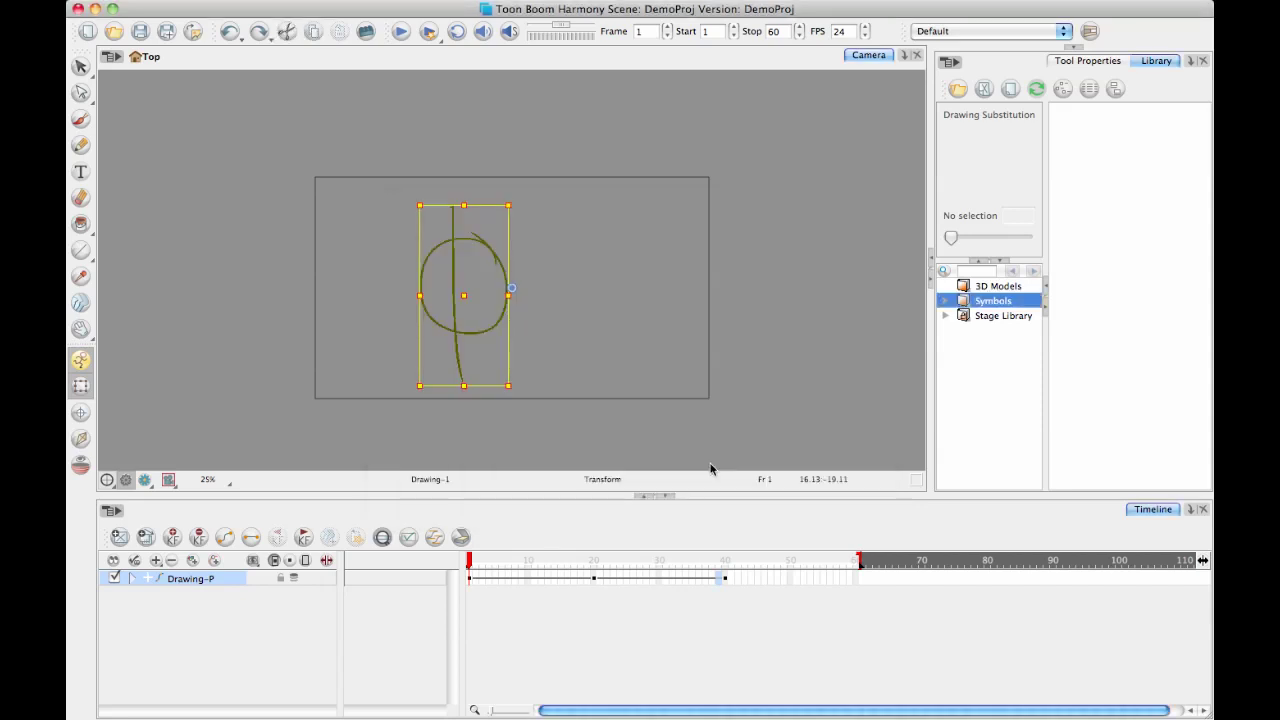
{"action": "left_click", "coordinate": [436, 539]}
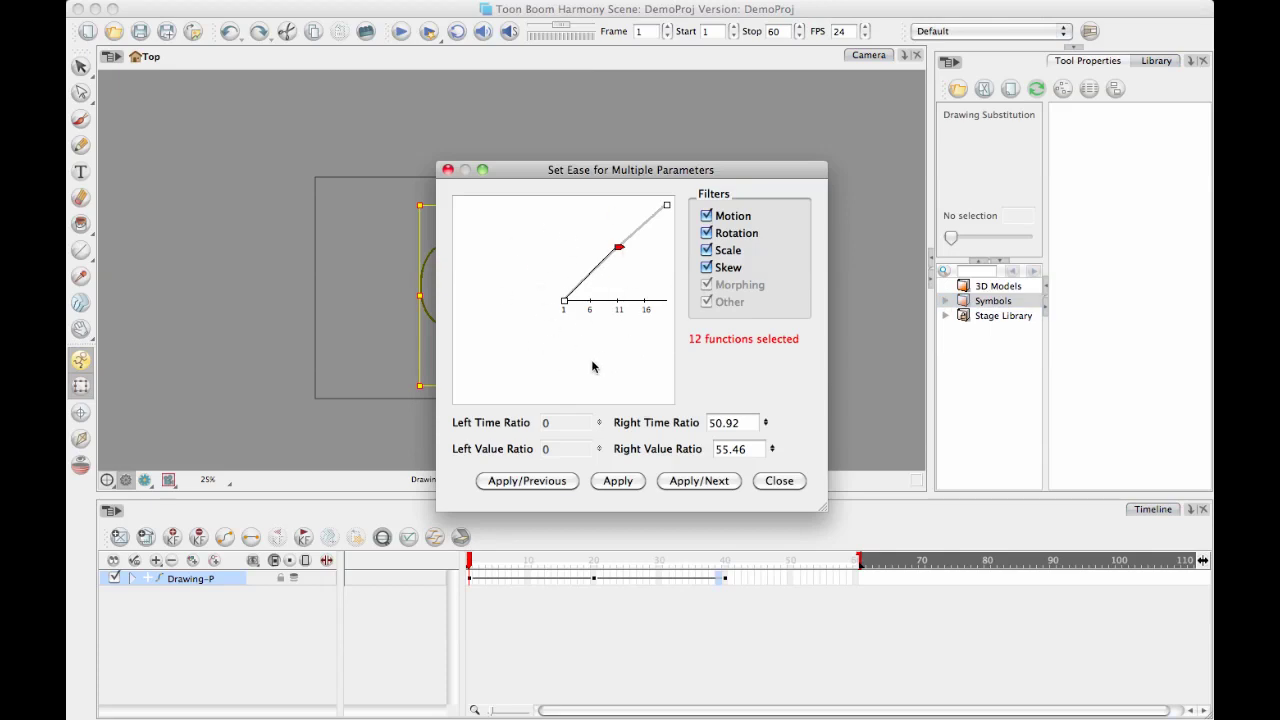
{"action": "left_click_drag", "start_coordinate": [619, 247], "coordinate": [641, 296]}
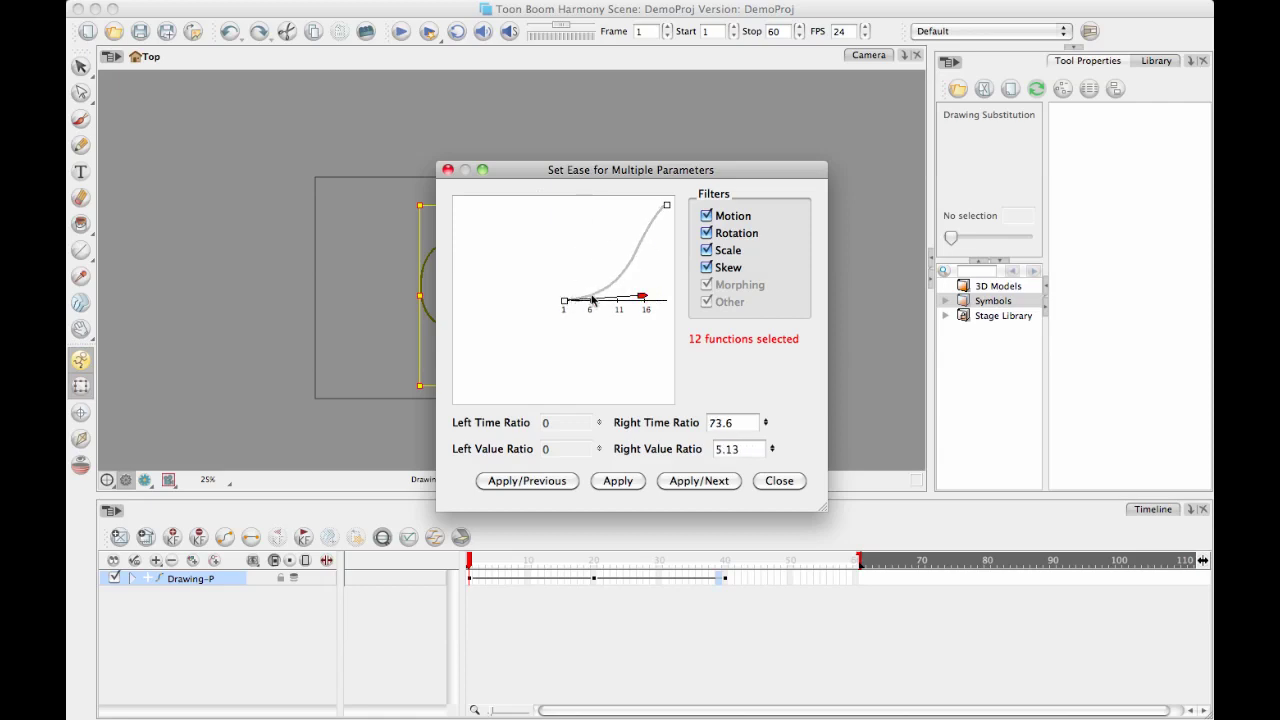
{"action": "left_click_drag", "start_coordinate": [641, 296], "coordinate": [616, 253]}
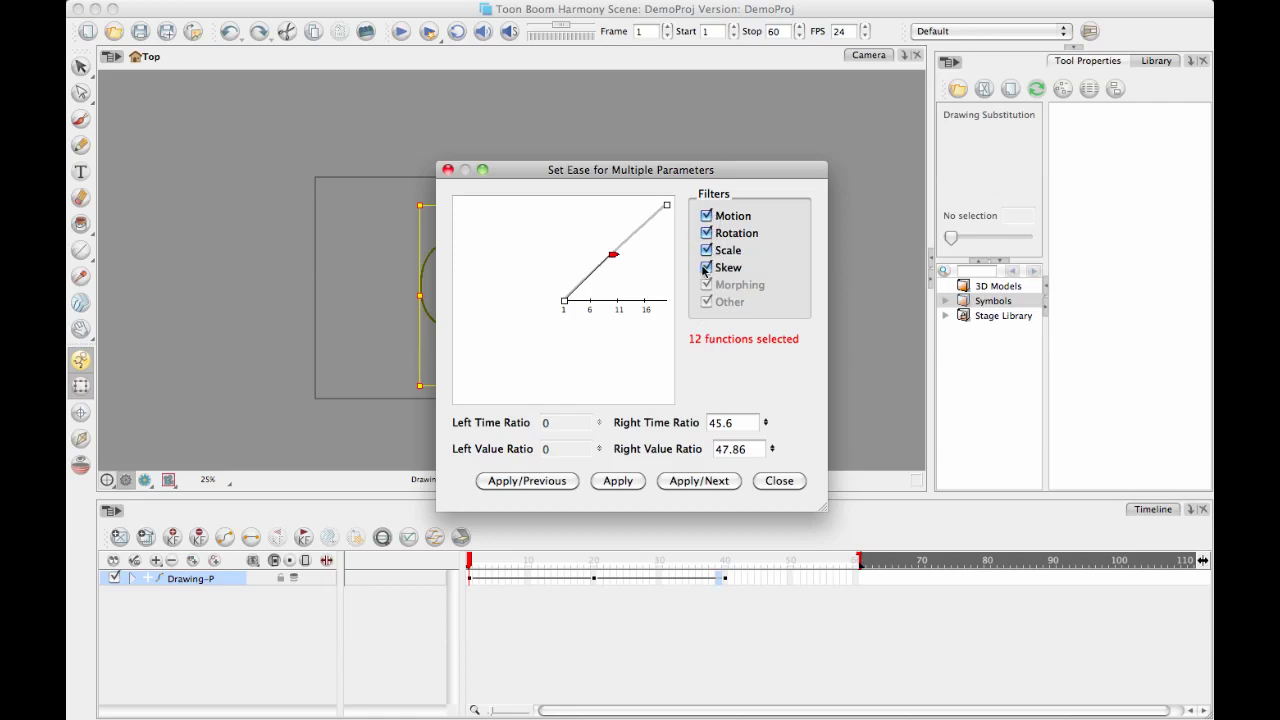
{"action": "left_click", "coordinate": [706, 216]}
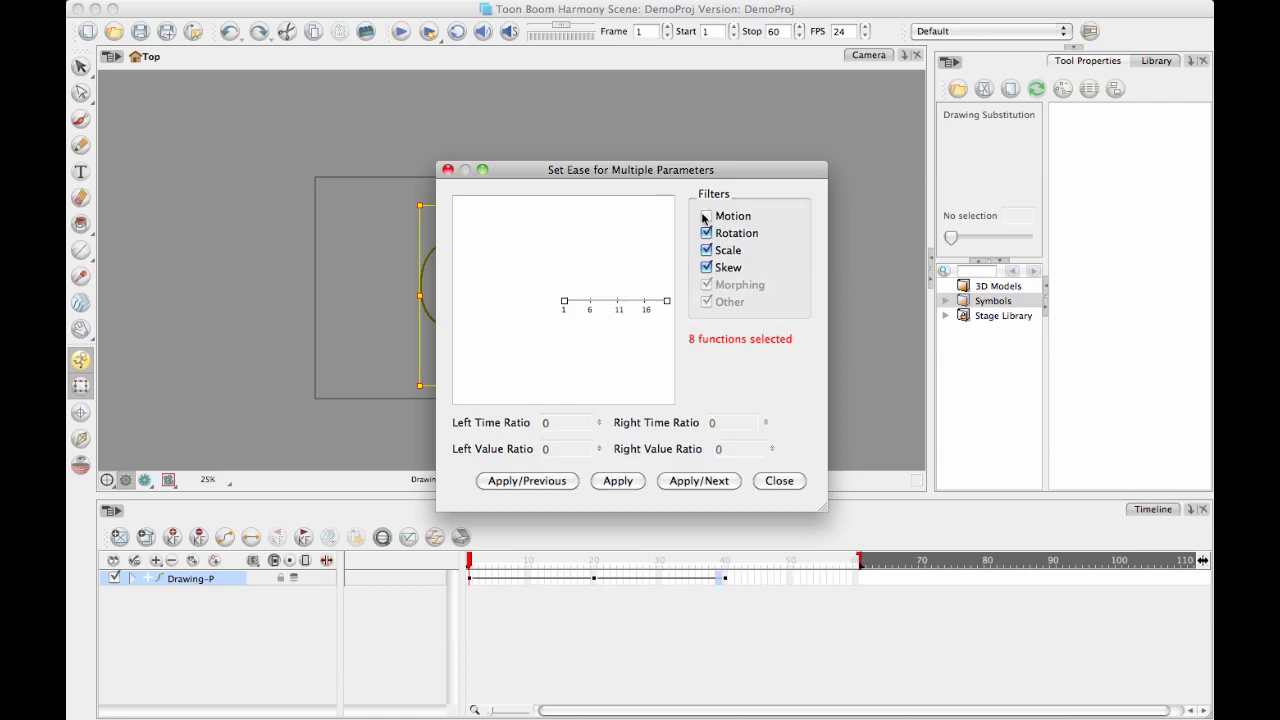
{"action": "left_click", "coordinate": [706, 216]}
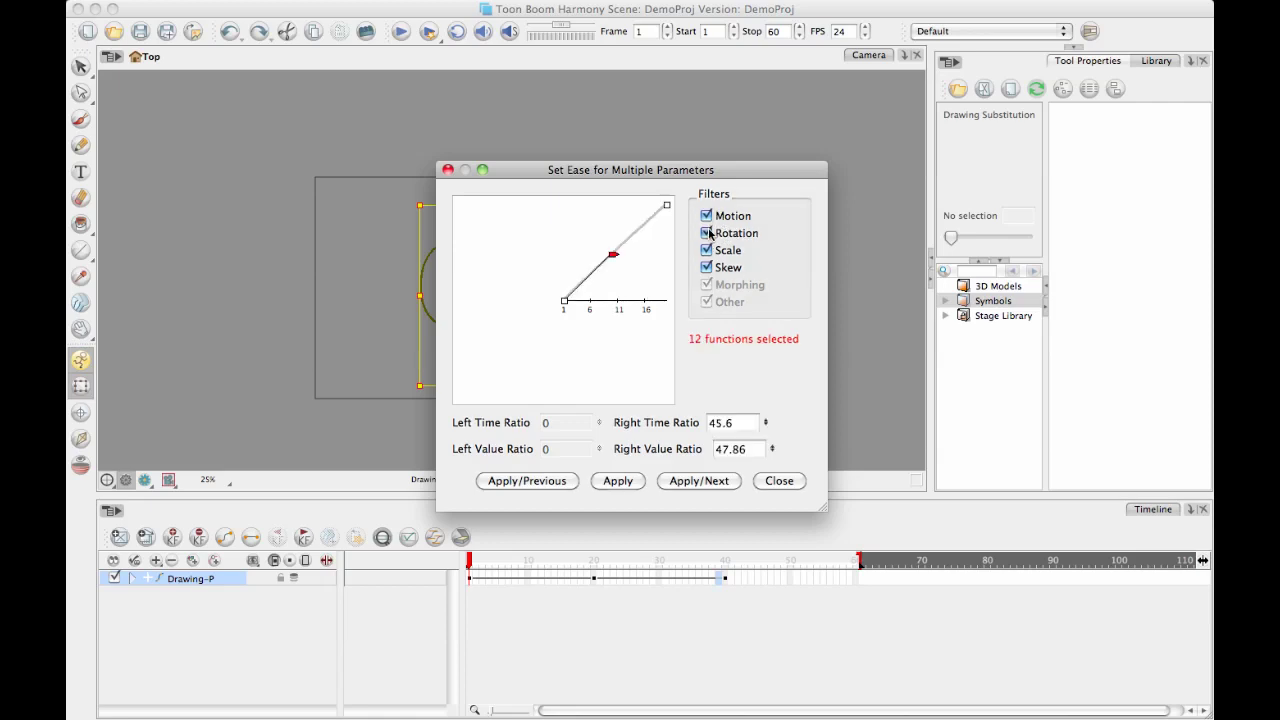
{"action": "left_click", "coordinate": [707, 233]}
{"action": "left_click", "coordinate": [707, 218]}
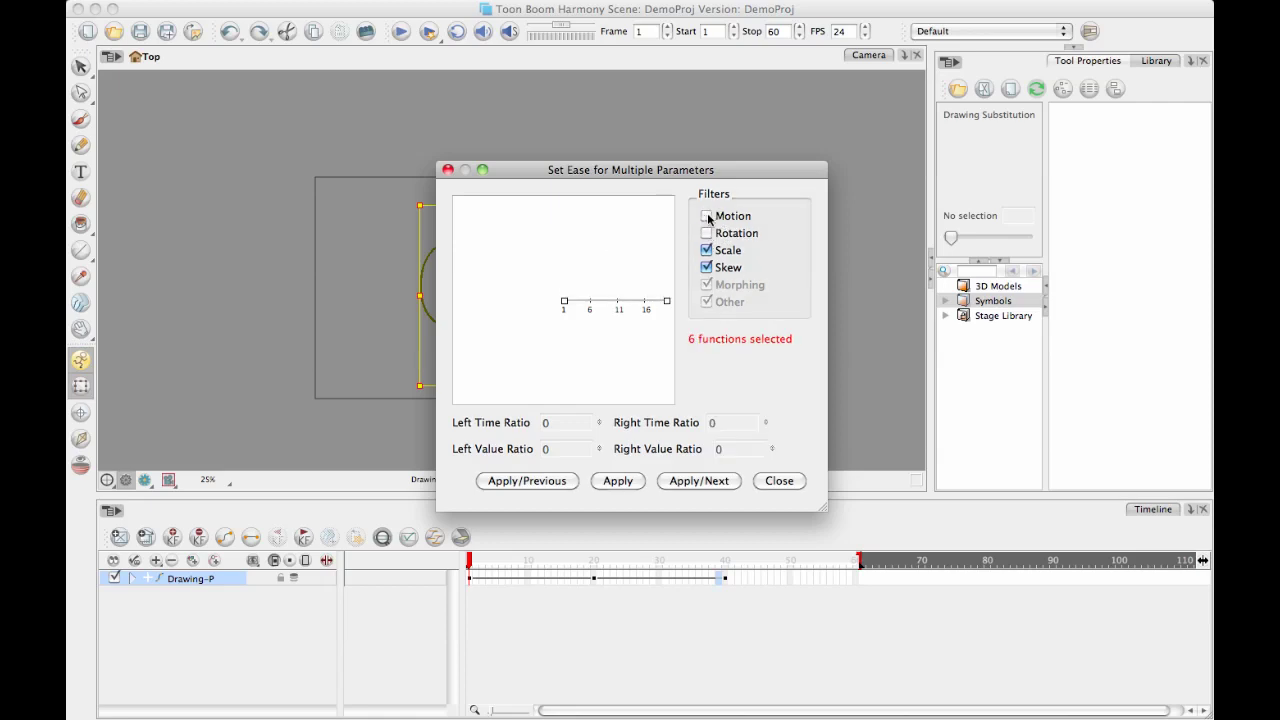
{"action": "left_click", "coordinate": [707, 216]}
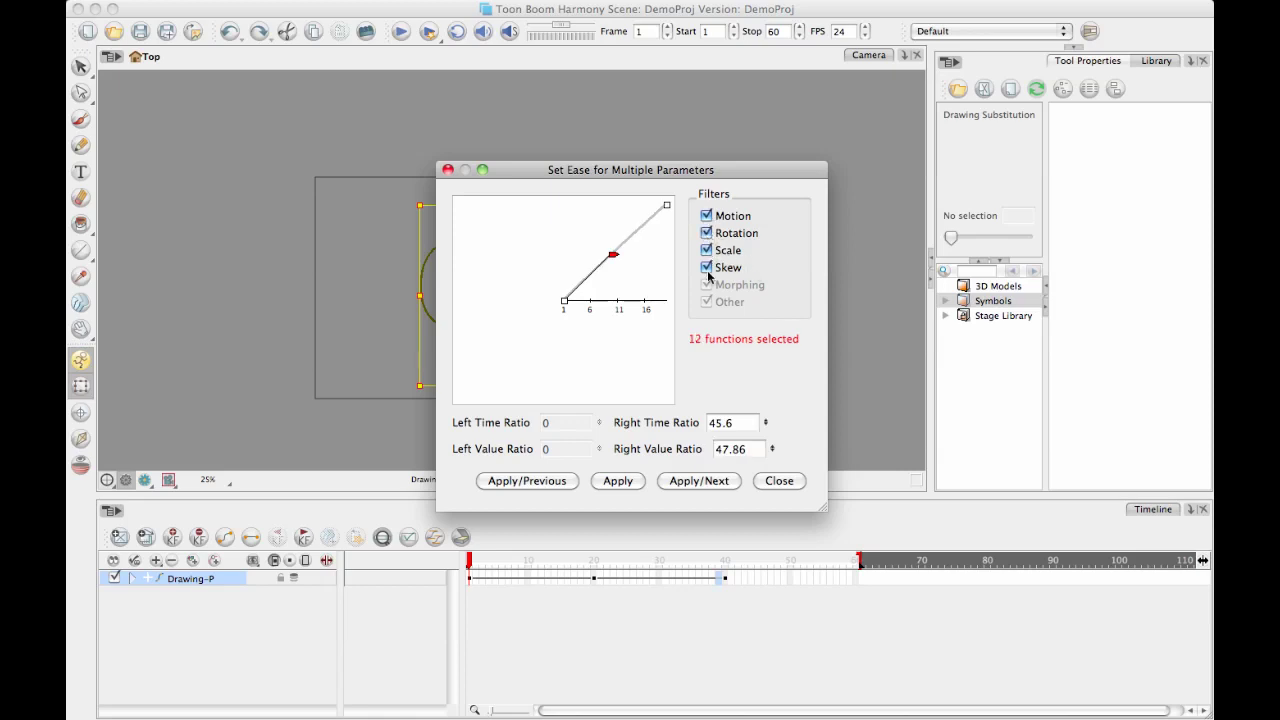
{"action": "left_click", "coordinate": [707, 267]}
{"action": "left_click", "coordinate": [707, 250]}
{"action": "left_click", "coordinate": [708, 233]}
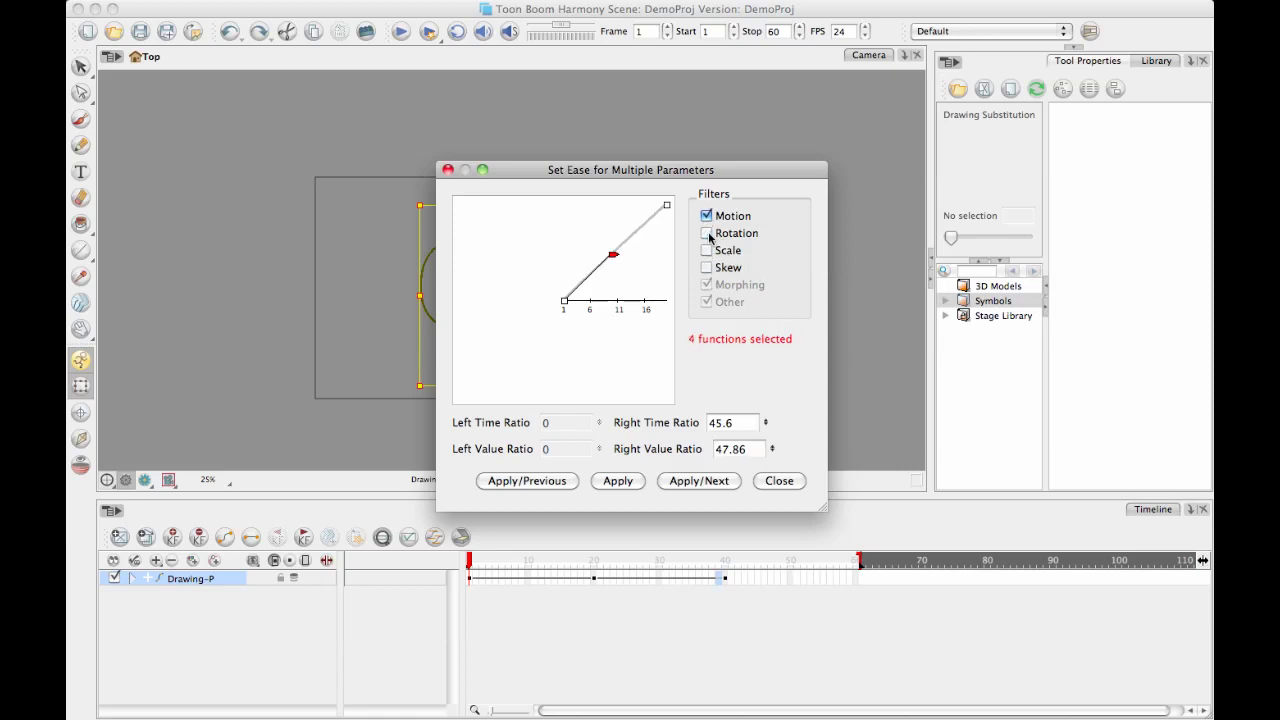
{"action": "left_click", "coordinate": [707, 251]}
{"action": "left_click", "coordinate": [707, 267]}
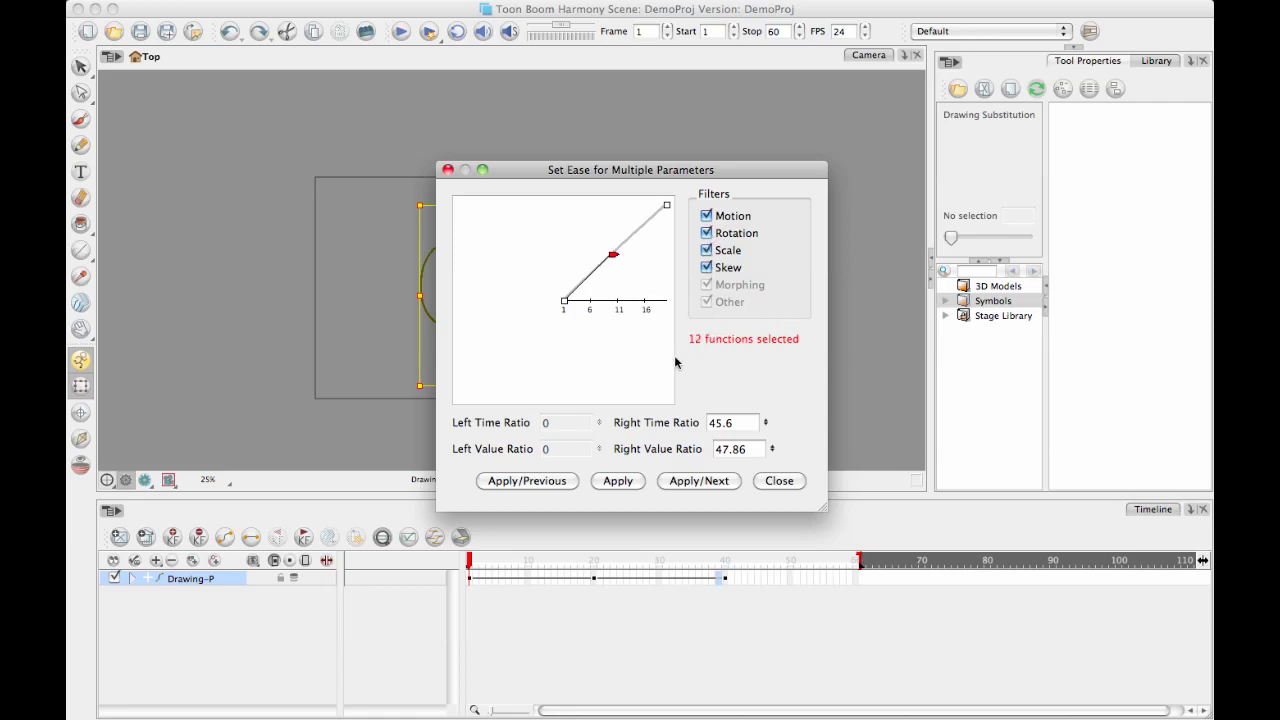
{"action": "left_click", "coordinate": [707, 267]}
{"action": "left_click", "coordinate": [707, 250]}
{"action": "left_click", "coordinate": [707, 233]}
{"action": "left_click", "coordinate": [707, 233]}
{"action": "left_click", "coordinate": [707, 250]}
{"action": "left_click", "coordinate": [707, 267]}
Shape and apply custom ease curves on the peg keyframes at frames 1, 20 (0/56.41, 0/58.12) and 40.
{"action": "left_click_drag", "start_coordinate": [612, 255], "coordinate": [642, 298]}
{"action": "left_click", "coordinate": [697, 481]}
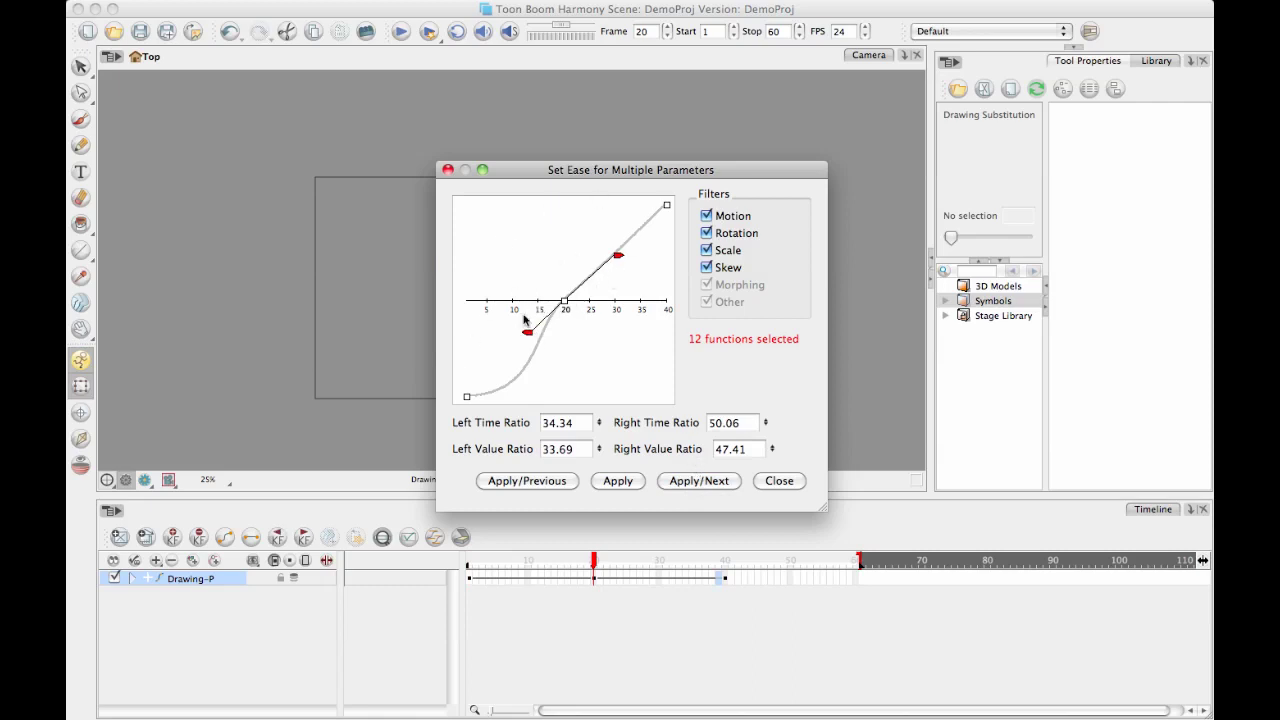
{"action": "left_click_drag", "start_coordinate": [522, 327], "coordinate": [579, 355]}
{"action": "left_click_drag", "start_coordinate": [619, 257], "coordinate": [552, 250]}
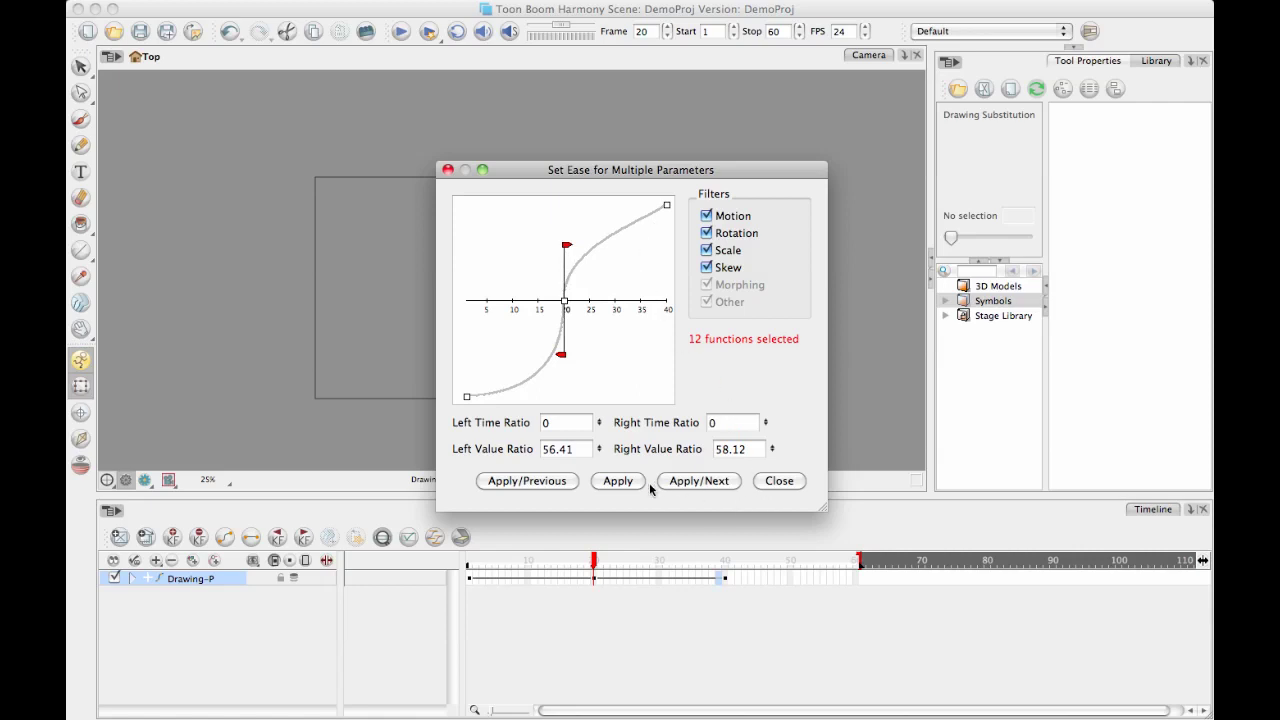
{"action": "left_click", "coordinate": [700, 480]}
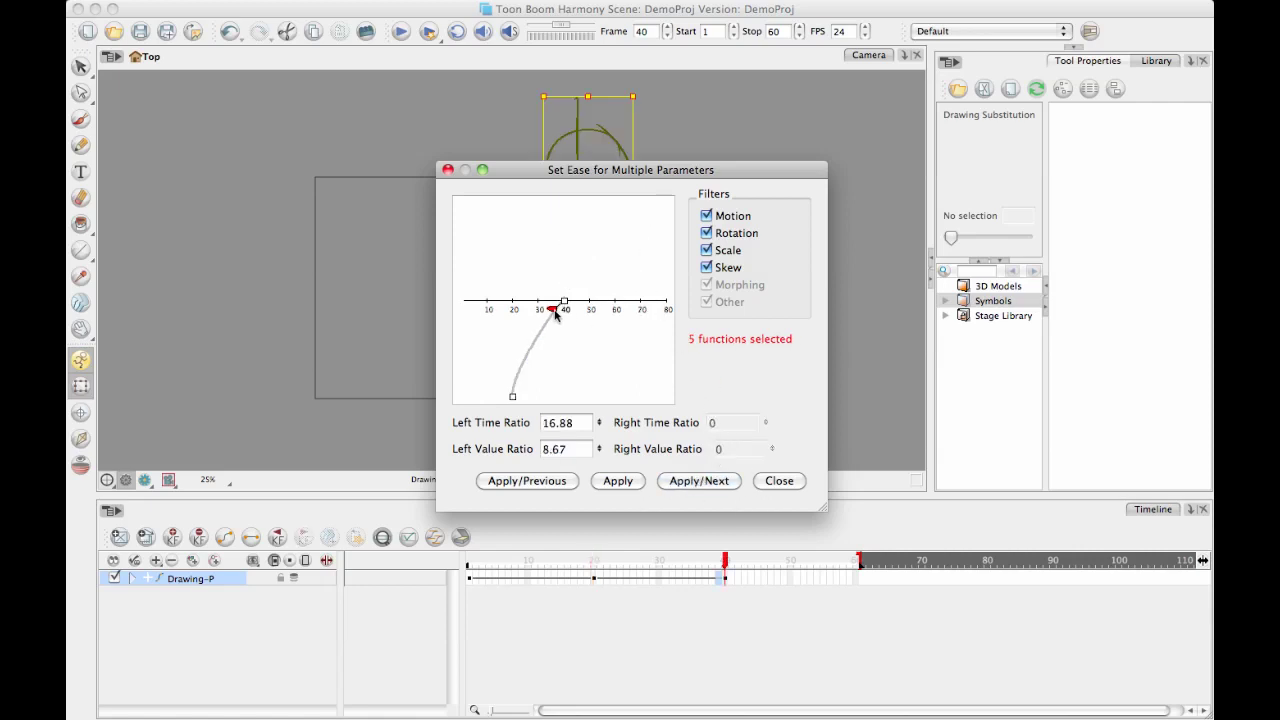
{"action": "left_click_drag", "start_coordinate": [556, 312], "coordinate": [510, 300]}
{"action": "left_click", "coordinate": [617, 481]}
{"action": "left_click", "coordinate": [778, 481]}
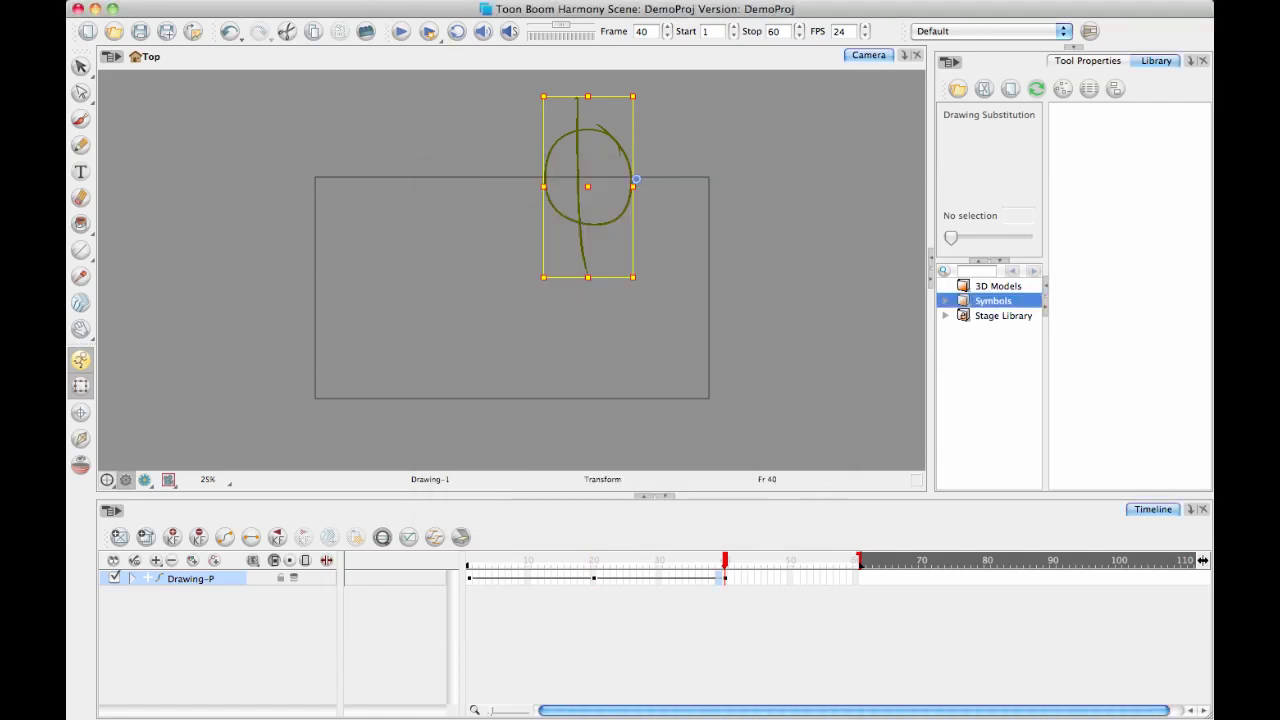
{"action": "left_click", "coordinate": [396, 29]}
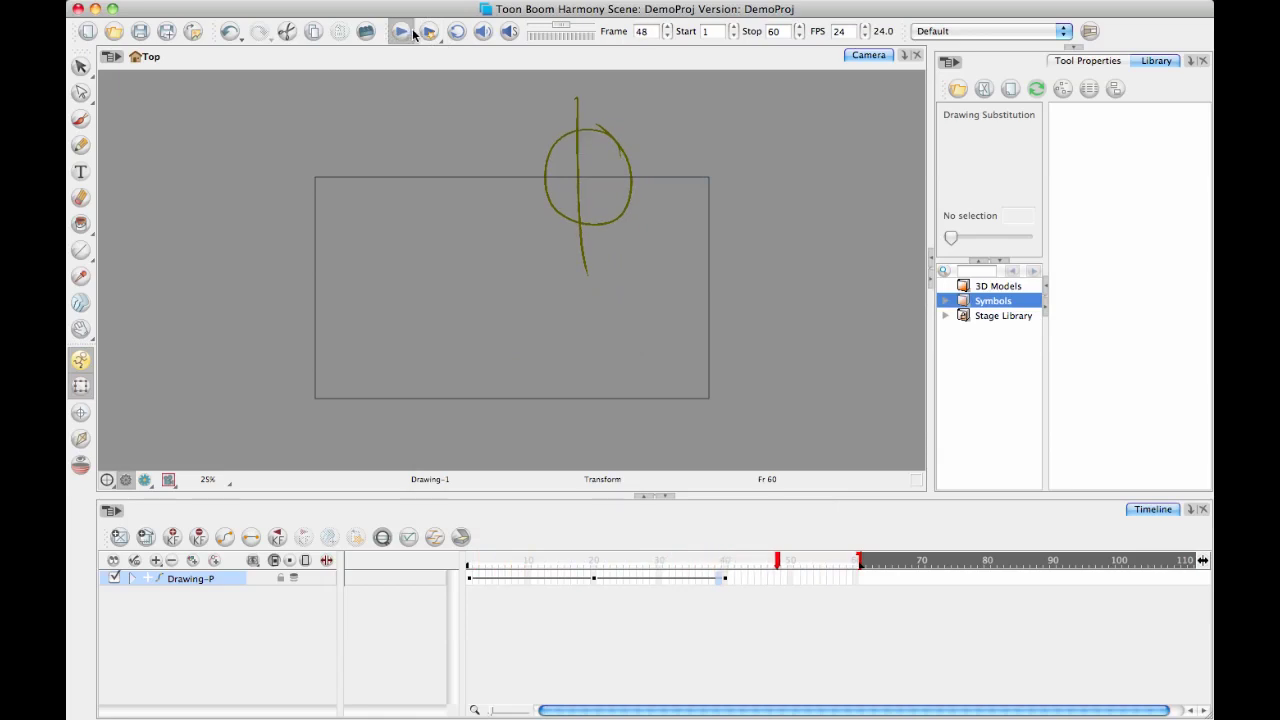
{"action": "left_click", "coordinate": [399, 32]}
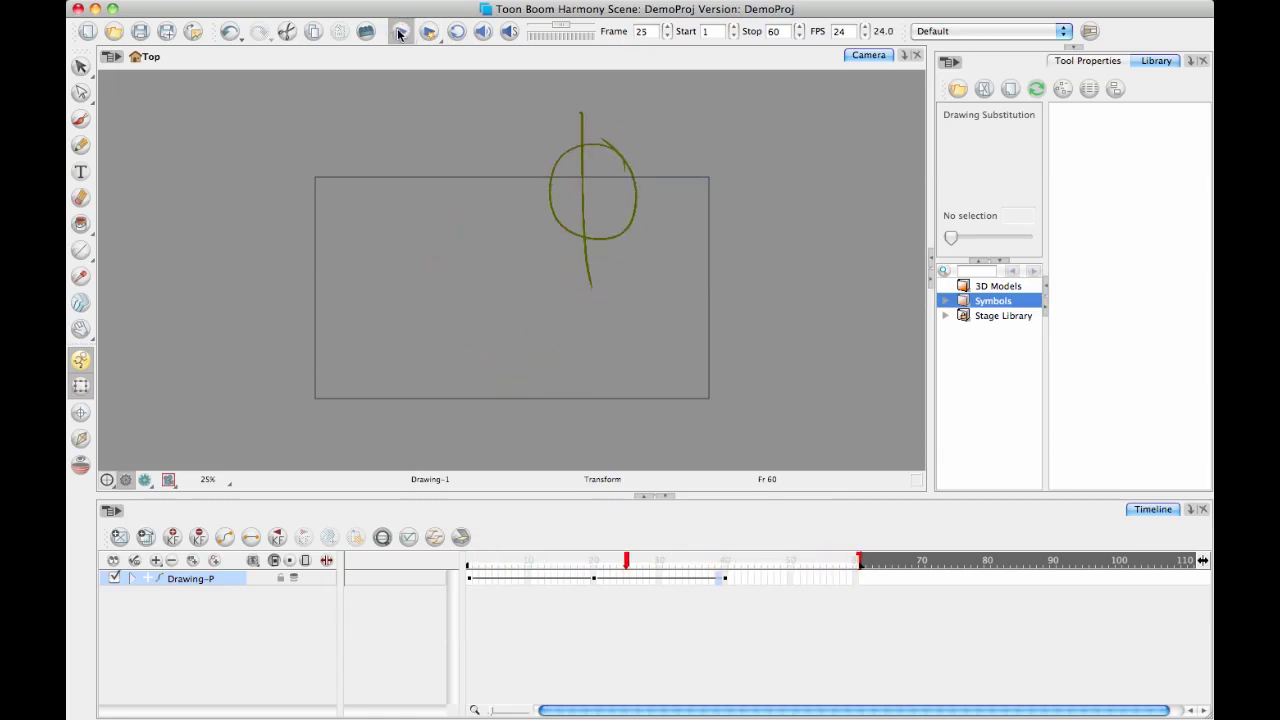
{"action": "left_click", "coordinate": [401, 31]}
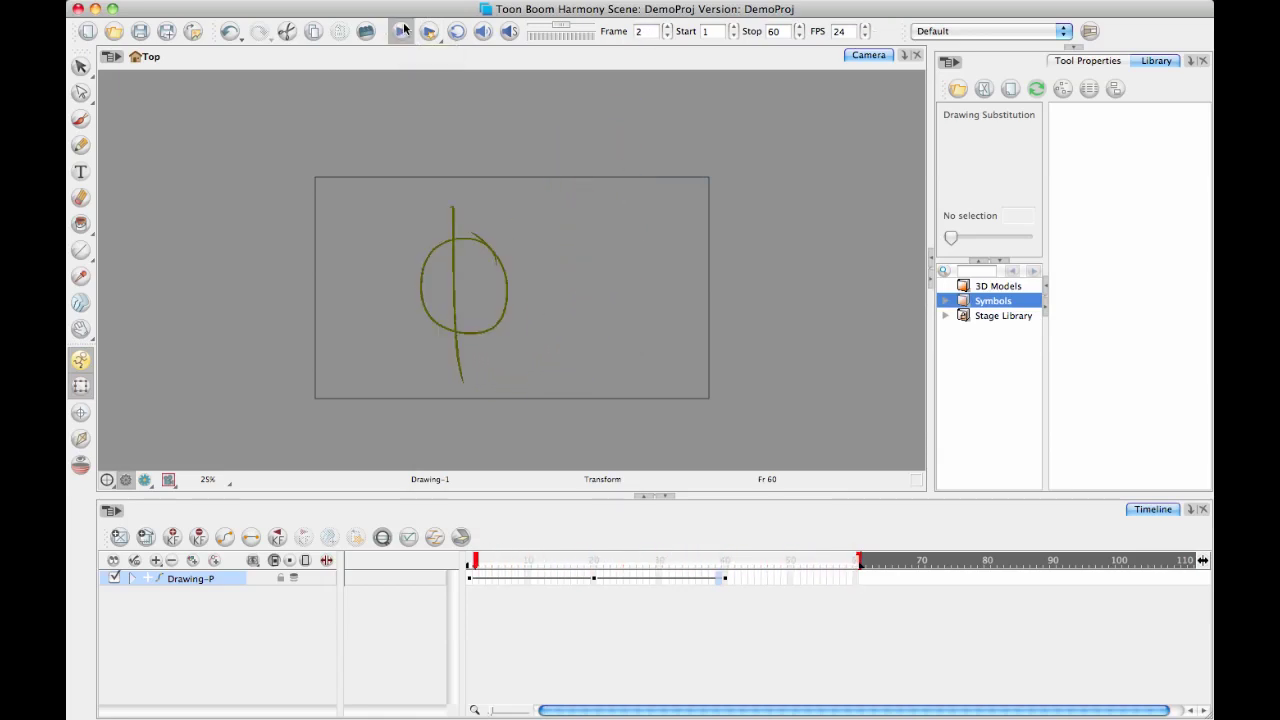